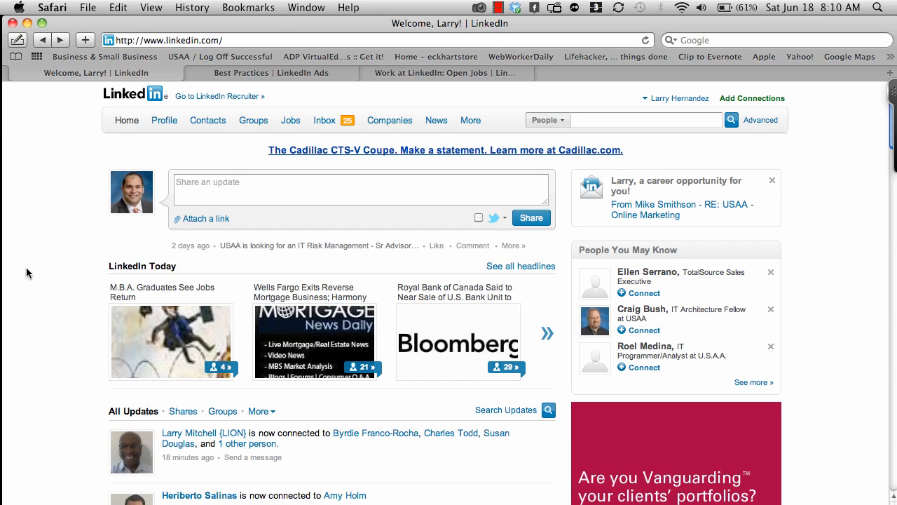
Step: Open LinkedIn's advertising page from the home page and start creating a new ad campaign
{"action": "scroll", "coordinate": [26, 273], "scroll_direction": "down", "scroll_amount": 20}
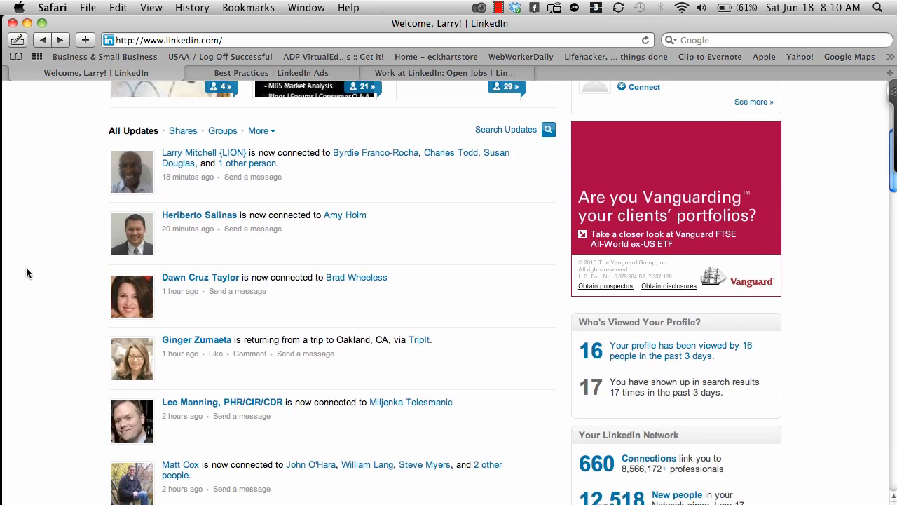
{"action": "scroll", "coordinate": [26, 273], "scroll_direction": "down", "scroll_amount": 5}
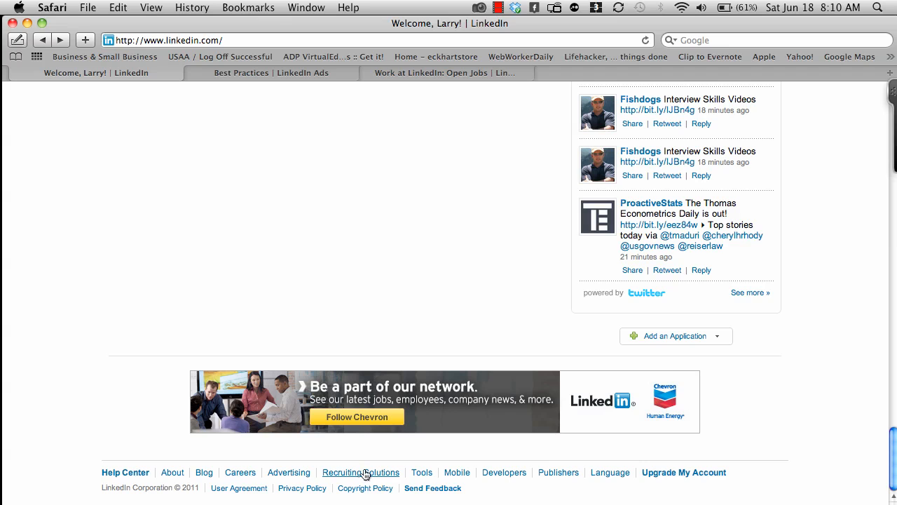
{"action": "left_click", "coordinate": [289, 472]}
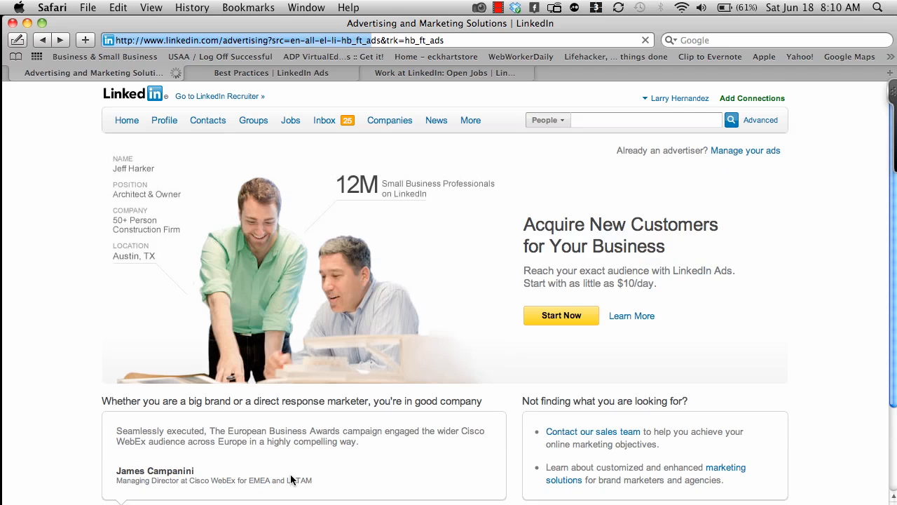
{"action": "left_click", "coordinate": [561, 315]}
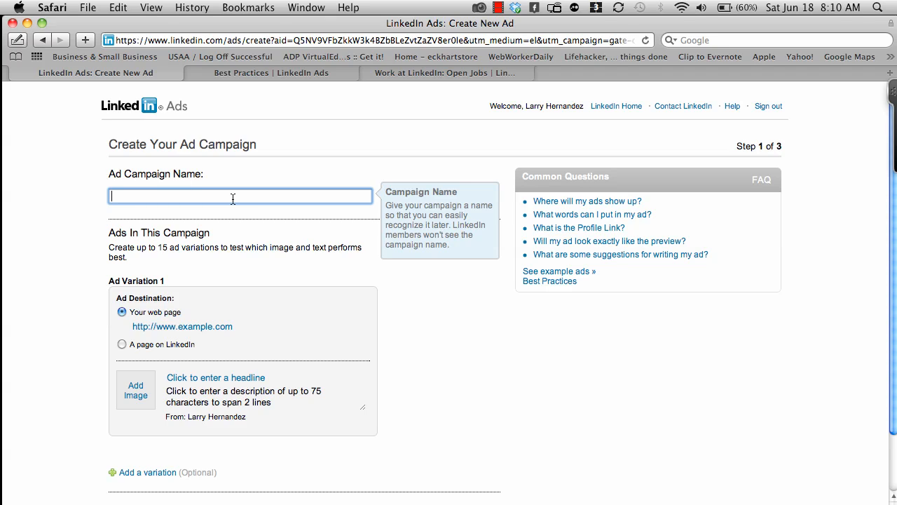
Step: Name the ad campaign "IT Ads for Demo"
{"action": "left_click", "coordinate": [247, 312]}
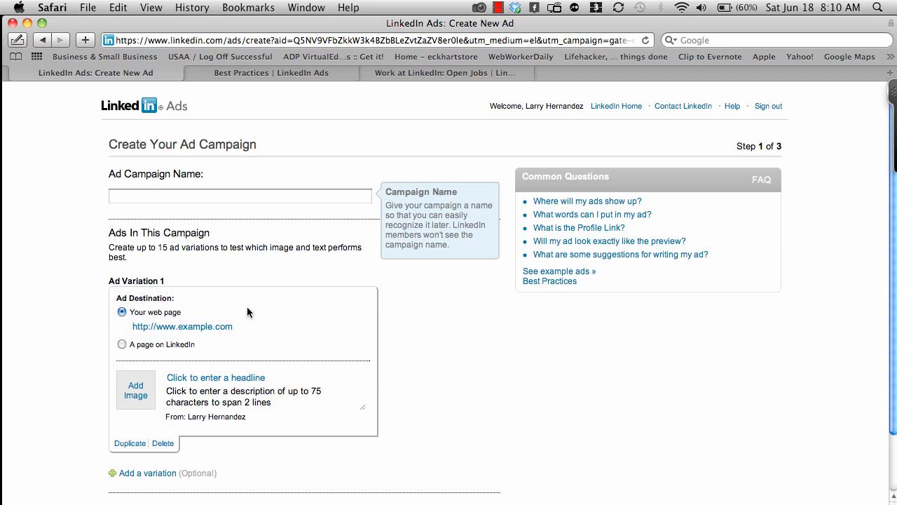
{"action": "left_click", "coordinate": [361, 197]}
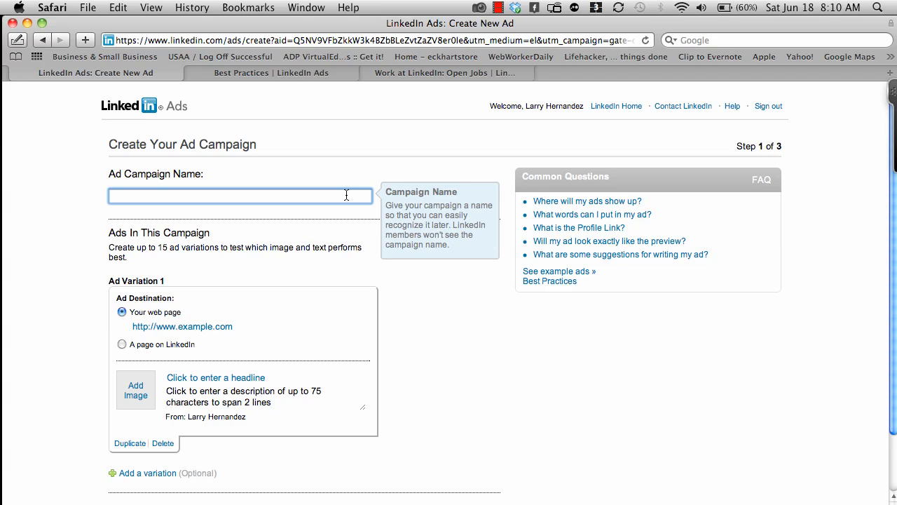
{"action": "type", "text": "IT Ads for Demo"}
{"action": "left_click", "coordinate": [166, 328]}
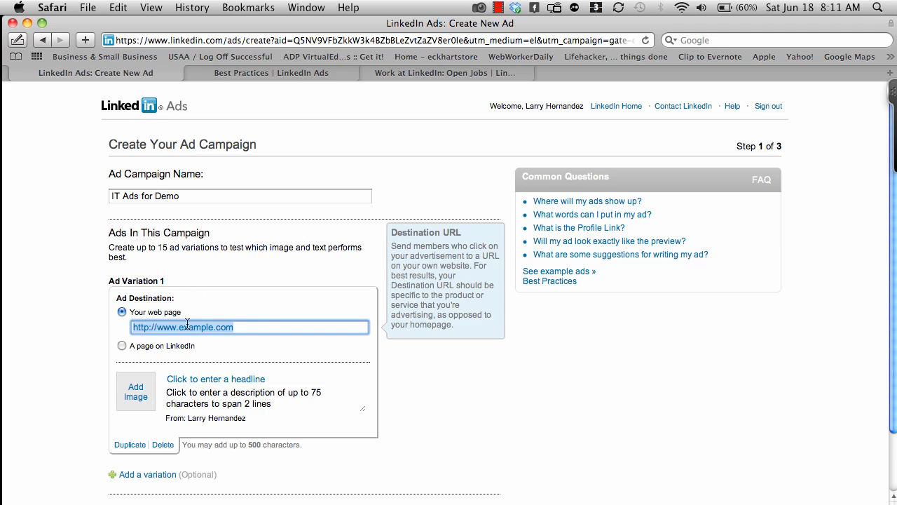
{"action": "left_click", "coordinate": [248, 331]}
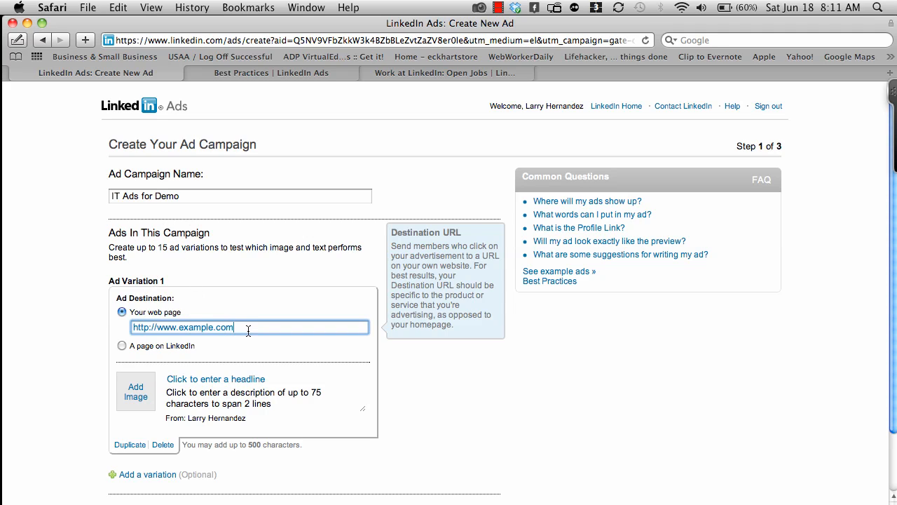
{"action": "left_click", "coordinate": [212, 277]}
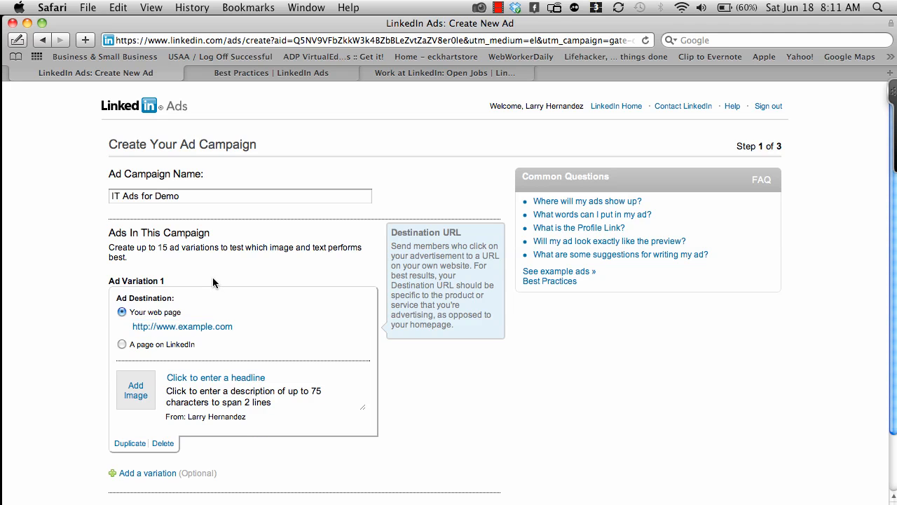
Step: Open the "Software Engineer - Tools" posting from LinkedIn's open engineering jobs page and copy its web address
{"action": "left_click", "coordinate": [404, 72]}
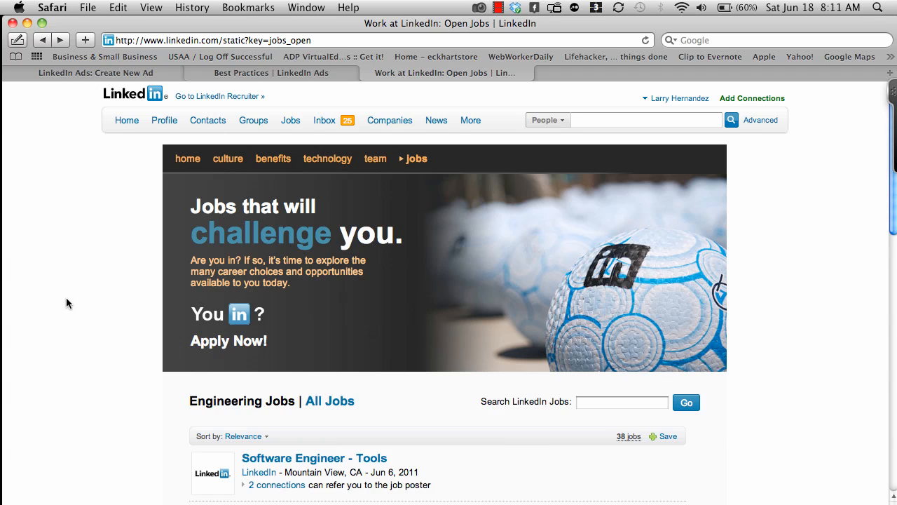
{"action": "scroll", "coordinate": [66, 302], "scroll_direction": "down", "scroll_amount": 5}
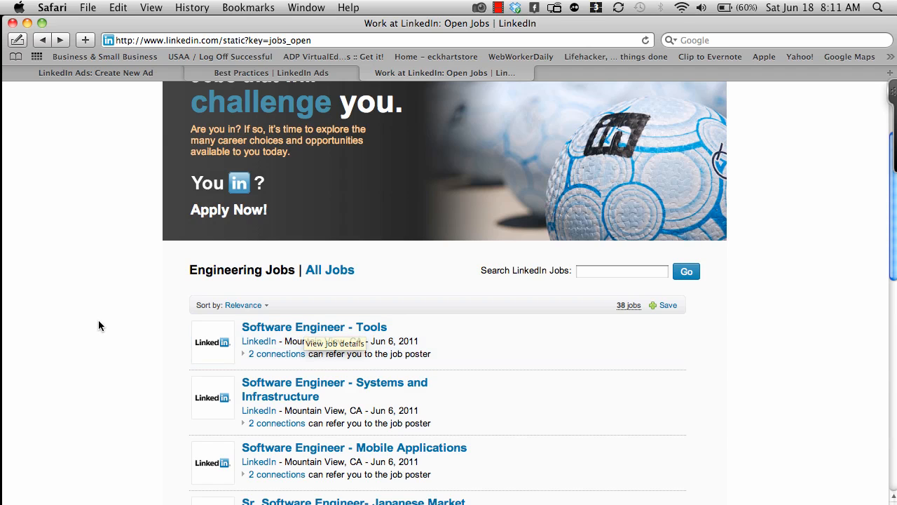
{"action": "scroll", "coordinate": [98, 320], "scroll_direction": "up", "scroll_amount": 5}
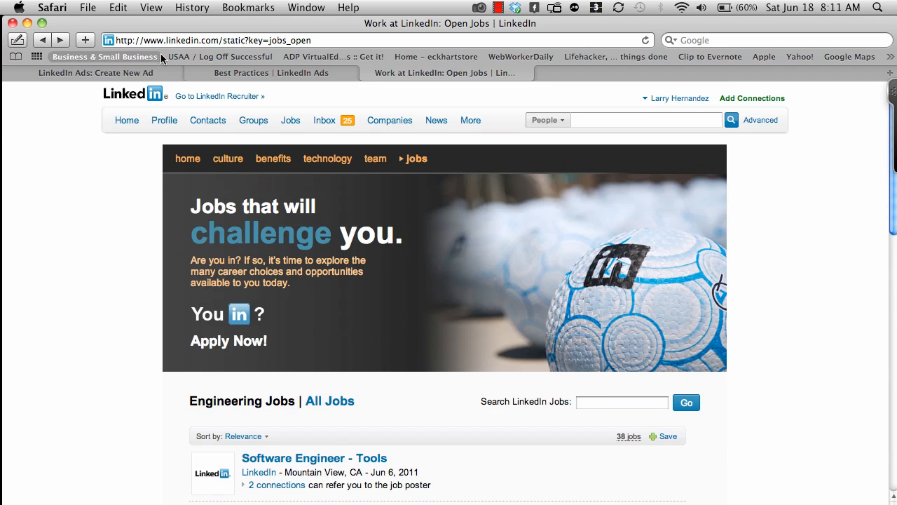
{"action": "left_click", "coordinate": [110, 39]}
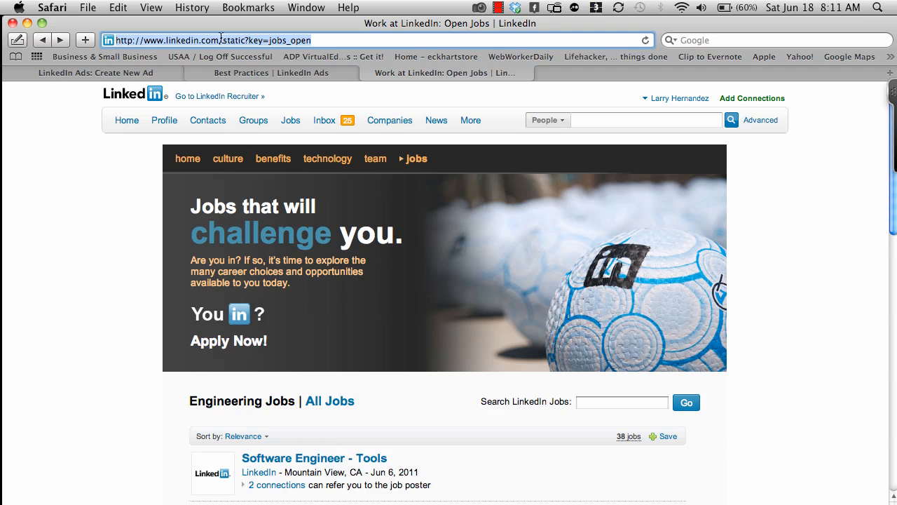
{"action": "left_click", "coordinate": [85, 251]}
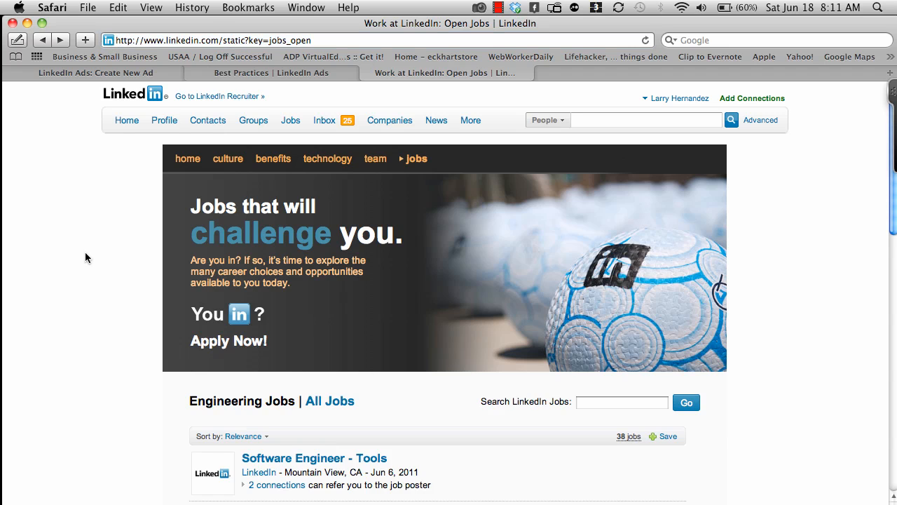
{"action": "scroll", "coordinate": [84, 252], "scroll_direction": "down", "scroll_amount": 10}
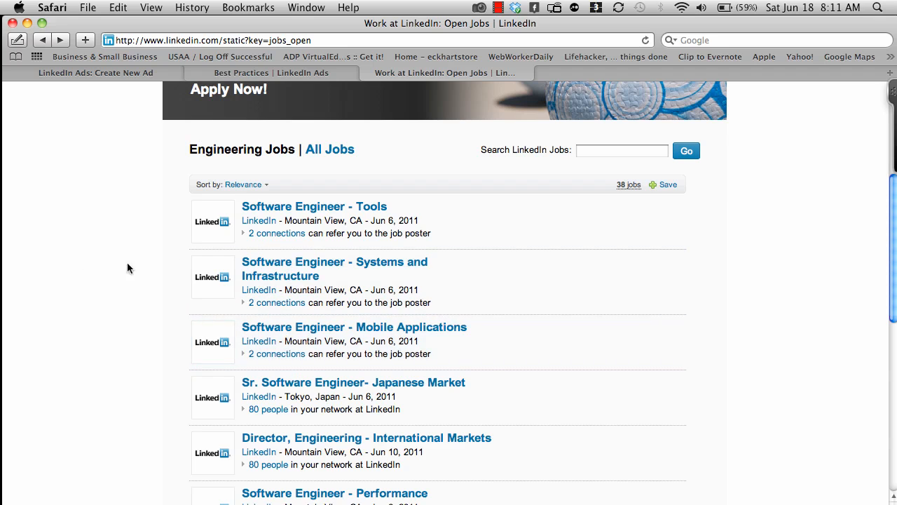
{"action": "left_click", "coordinate": [264, 210]}
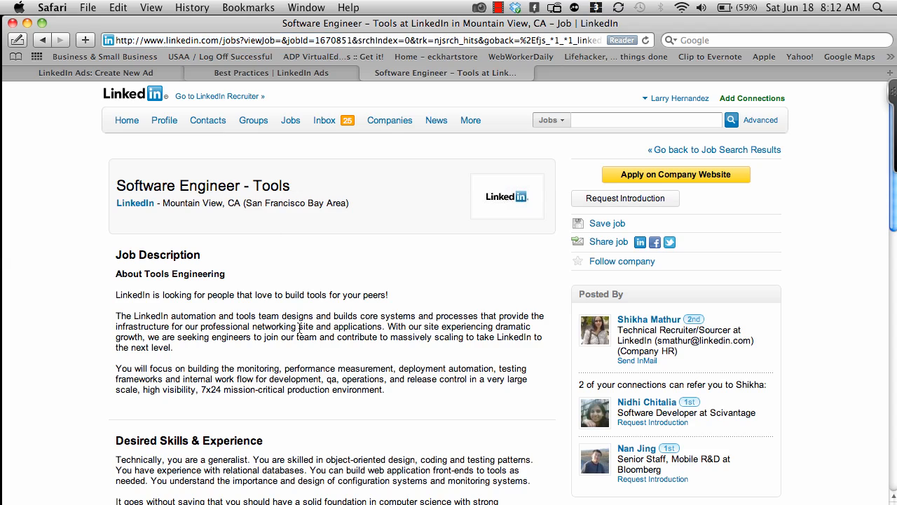
{"action": "left_click", "coordinate": [110, 42]}
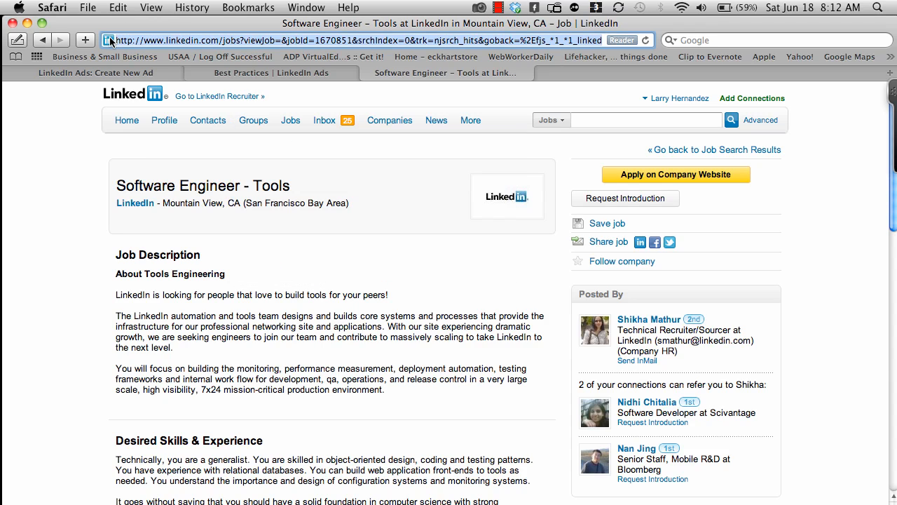
Step: Set Ad Variation 1's destination web page to the copied job posting address
{"action": "left_click", "coordinate": [134, 70]}
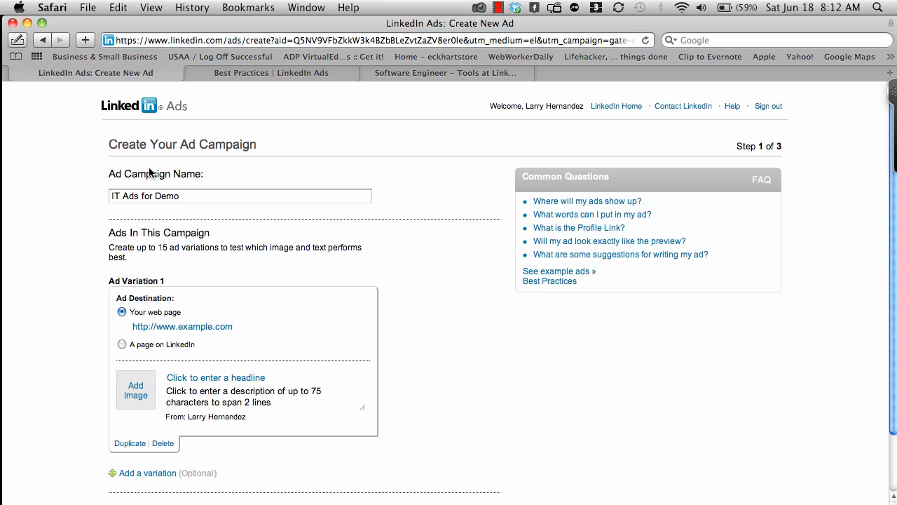
{"action": "left_click", "coordinate": [181, 327]}
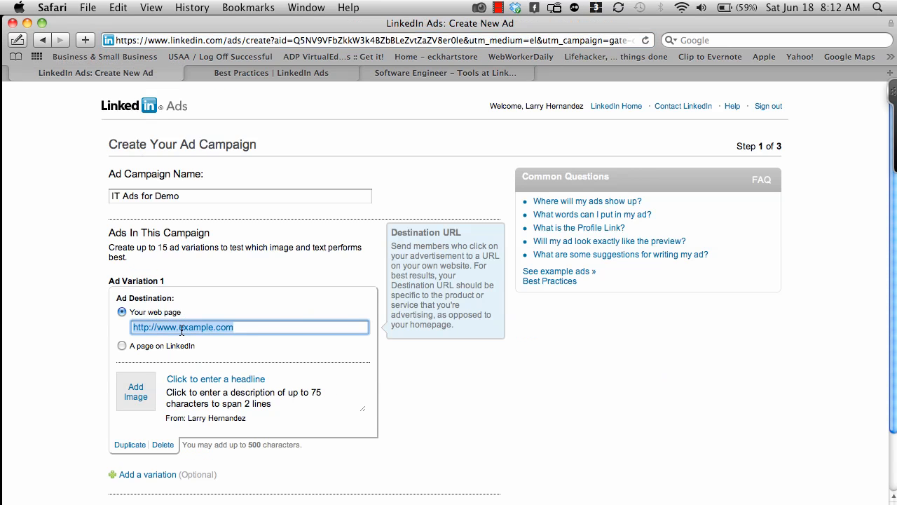
{"action": "key", "text": "super+v"}
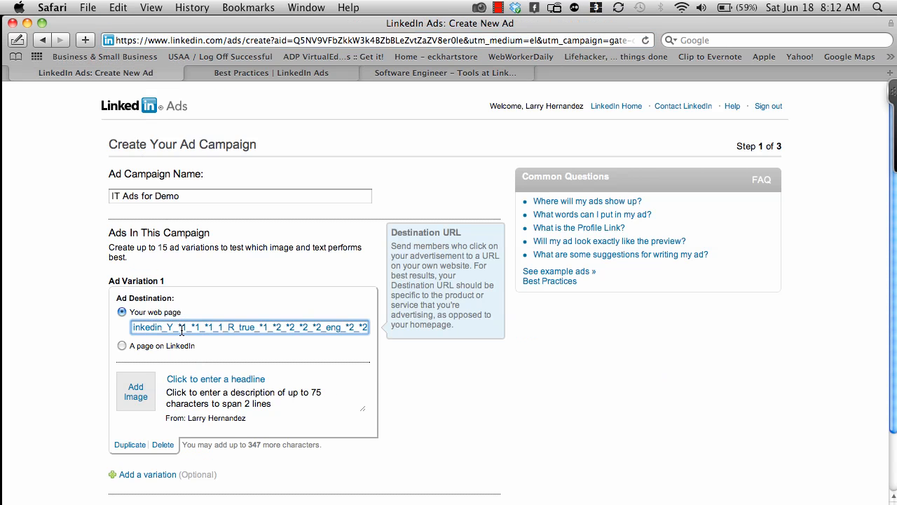
{"action": "left_click", "coordinate": [103, 325]}
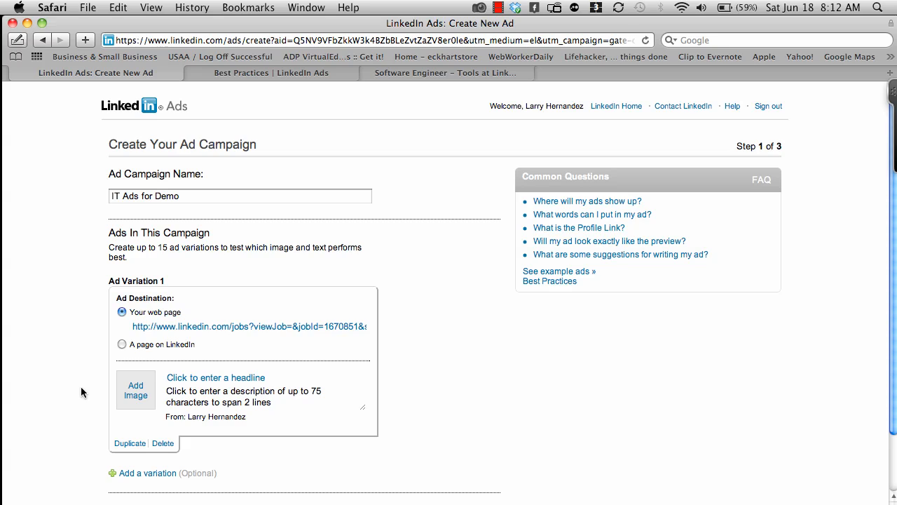
Step: Add the blue figure with orange signal arcs from the image library to Ad Variation 1
{"action": "scroll", "coordinate": [81, 386], "scroll_direction": "down", "scroll_amount": 1}
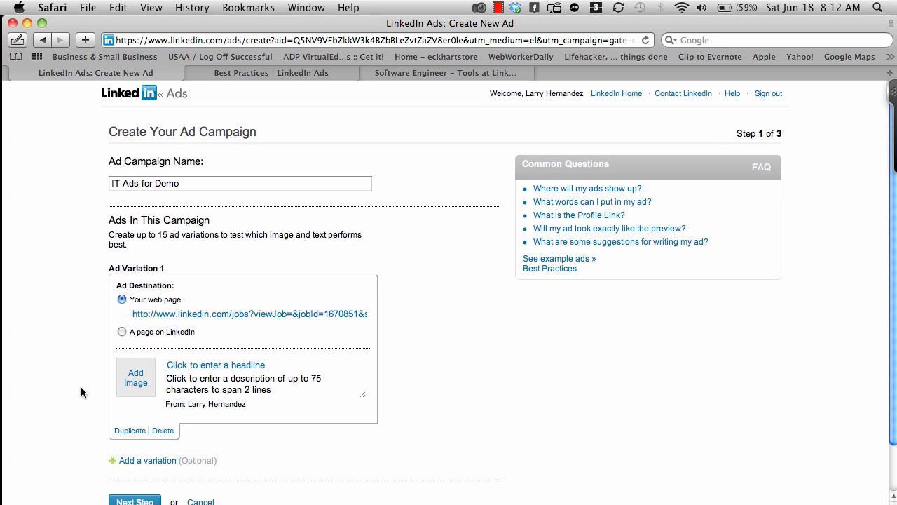
{"action": "left_click", "coordinate": [145, 376]}
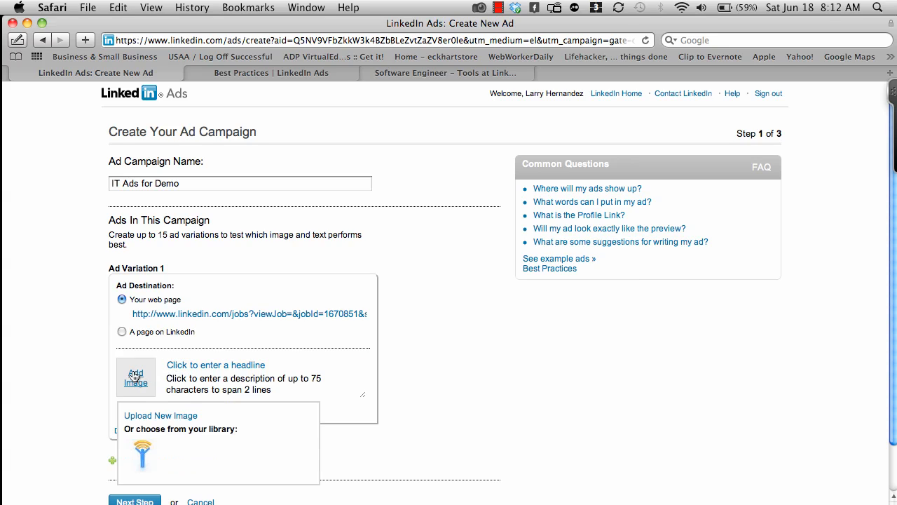
{"action": "left_click", "coordinate": [143, 452]}
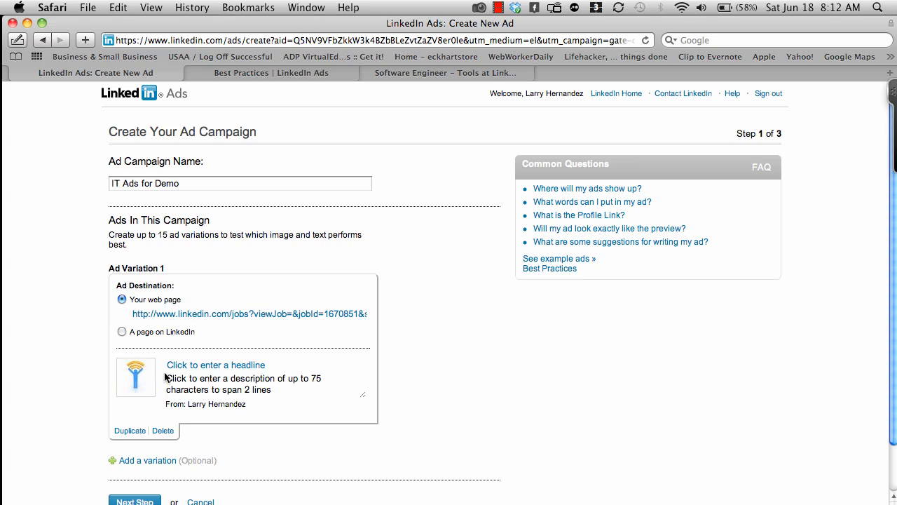
Step: Review the "Software Engineer - Tools" job description, desired skills and company description for headline ideas, and return to the ad form
{"action": "left_click", "coordinate": [192, 365]}
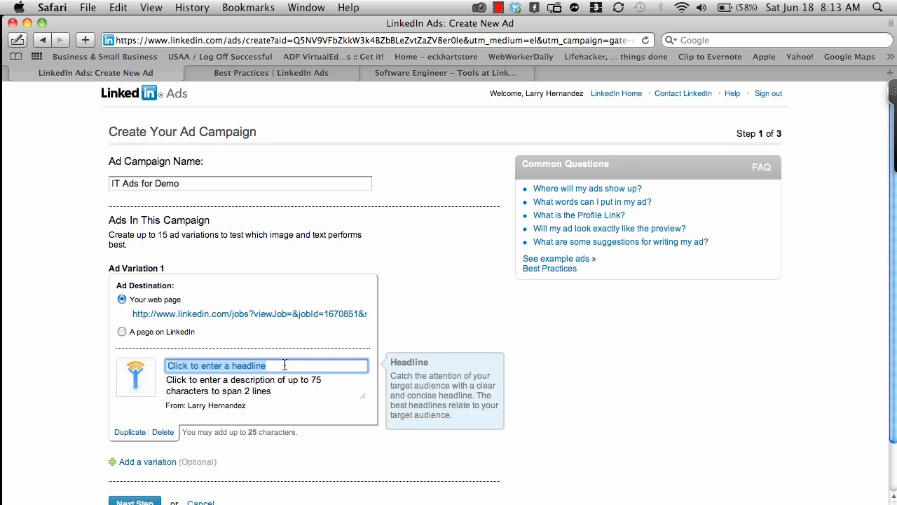
{"action": "left_click", "coordinate": [400, 72]}
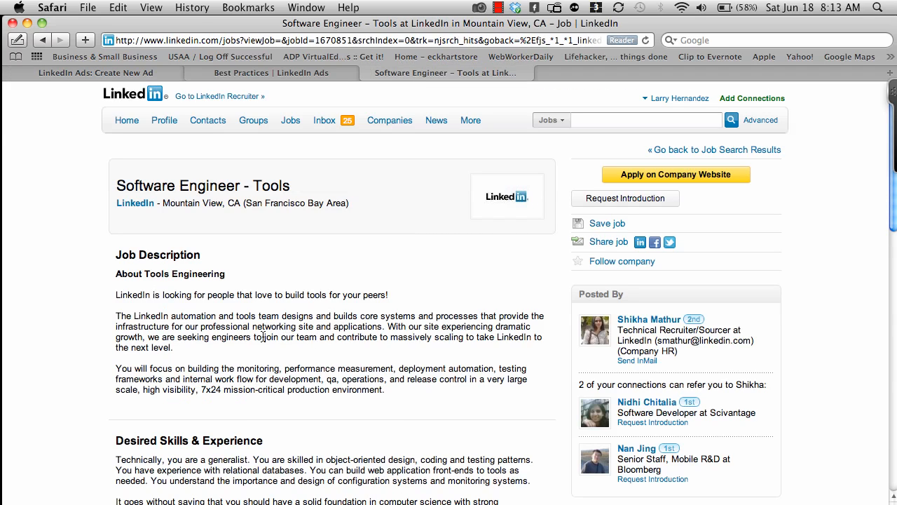
{"action": "scroll", "coordinate": [264, 336], "scroll_direction": "down", "scroll_amount": 5}
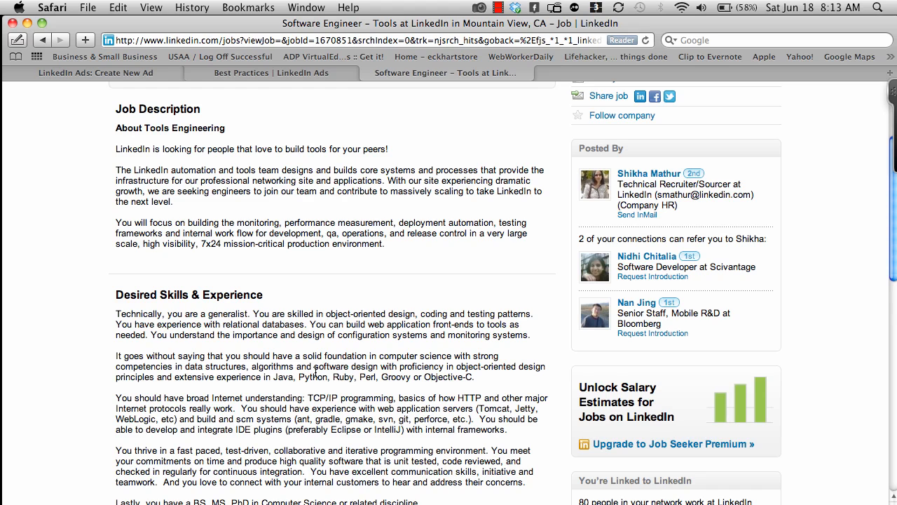
{"action": "scroll", "coordinate": [315, 373], "scroll_direction": "down", "scroll_amount": 10}
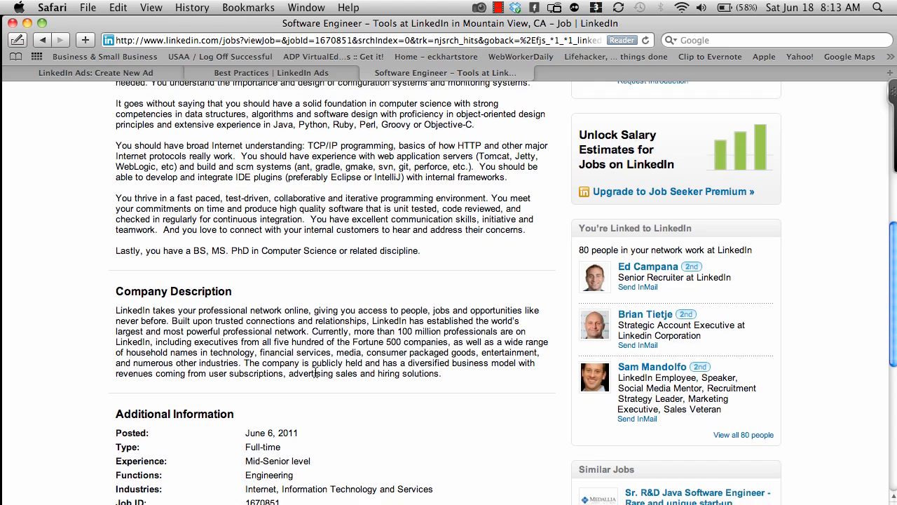
{"action": "scroll", "coordinate": [315, 374], "scroll_direction": "up", "scroll_amount": 12}
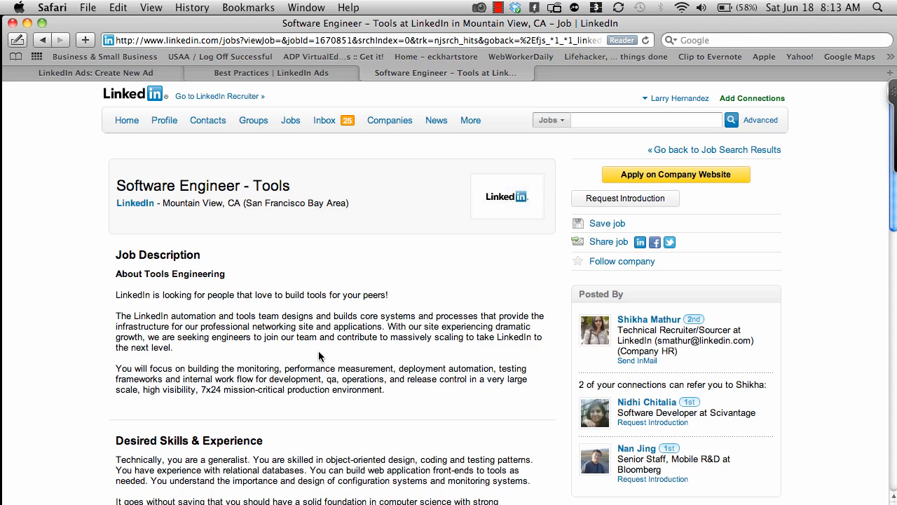
{"action": "left_click", "coordinate": [131, 73]}
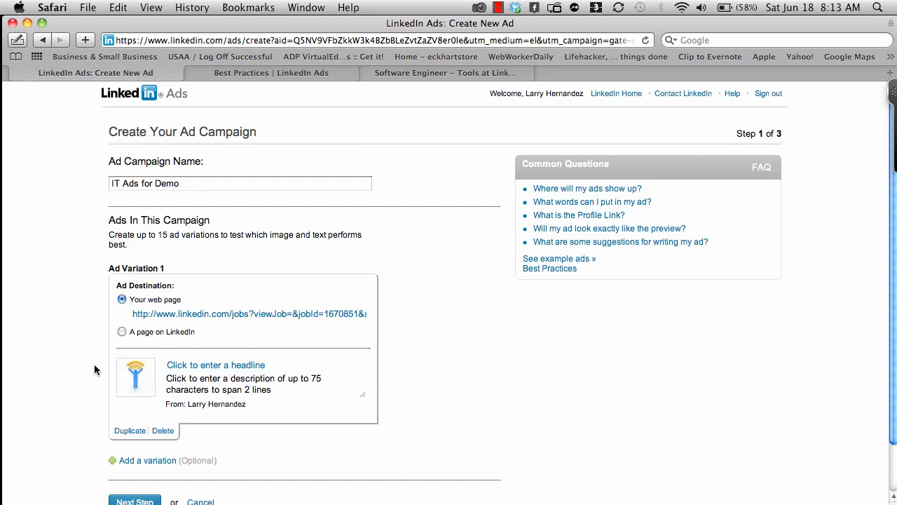
Step: Set the headline of Ad Variation 1 to "Demo headline"
{"action": "left_click", "coordinate": [183, 366]}
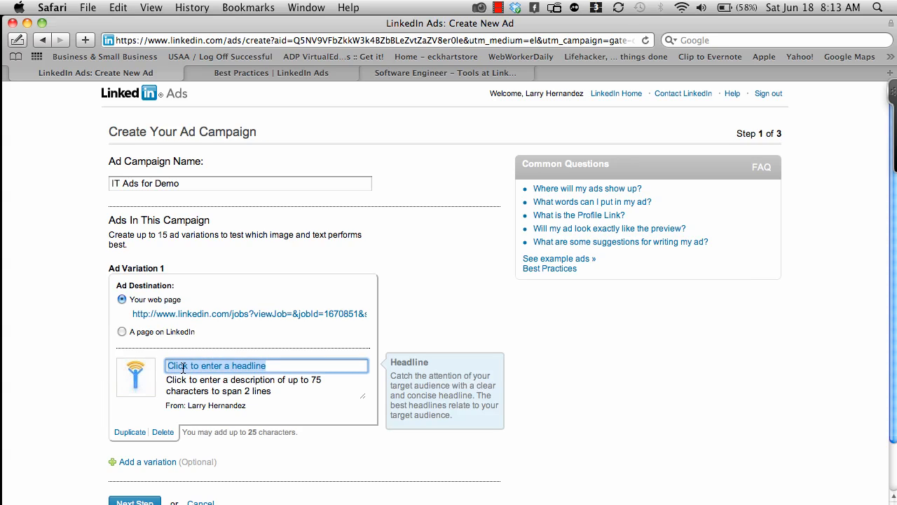
{"action": "type", "text": "Al"}
{"action": "key", "text": "BackSpace"}
{"action": "key", "text": "BackSpace"}
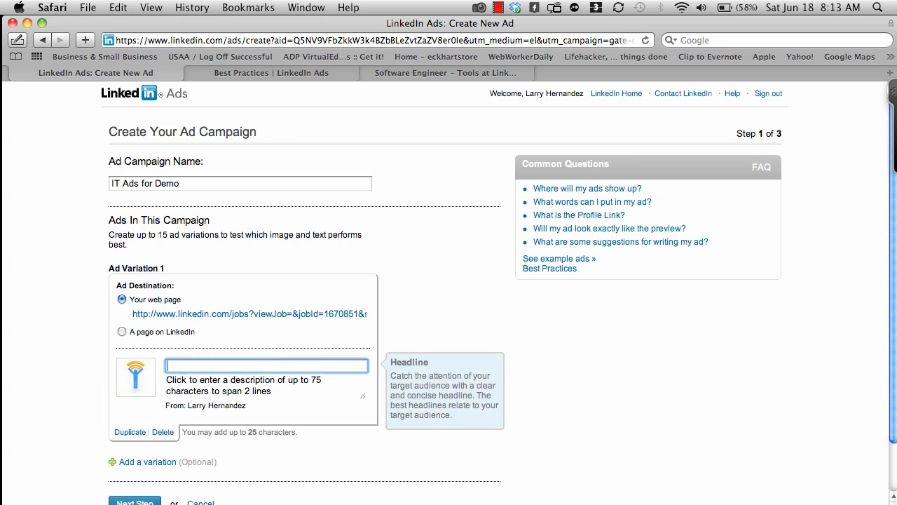
{"action": "type", "text": "W"}
{"action": "key", "text": "BackSpace"}
{"action": "type", "text": "Demo"}
{"action": "type", "text": " all"}
{"action": "key", "text": "BackSpace"}
{"action": "key", "text": "BackSpace"}
{"action": "key", "text": "BackSpace"}
{"action": "type", "text": "headline"}
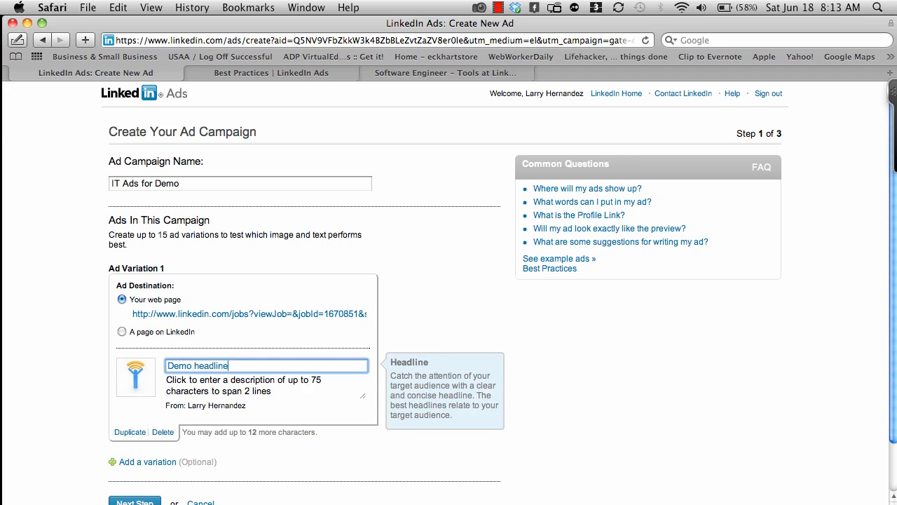
Step: Enter "Make more money -" as the description of Ad Variation 1
{"action": "left_click", "coordinate": [219, 386]}
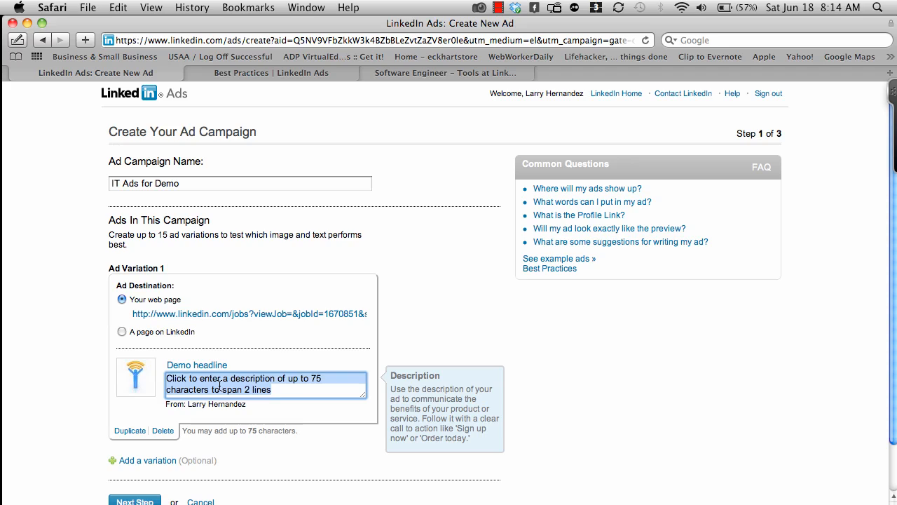
{"action": "key", "text": "BackSpace"}
{"action": "type", "text": "Make m"}
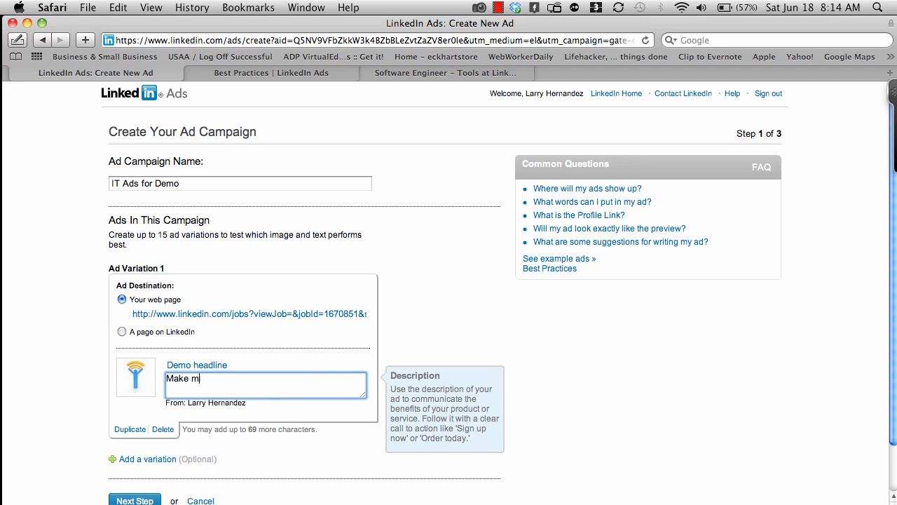
{"action": "type", "text": "ore money 0"}
{"action": "key", "text": "BackSpace"}
Step: Replace Ad Variation 1's description with "Looking expert PHP developer"
{"action": "left_click_drag", "start_coordinate": [174, 393], "coordinate": [166, 379]}
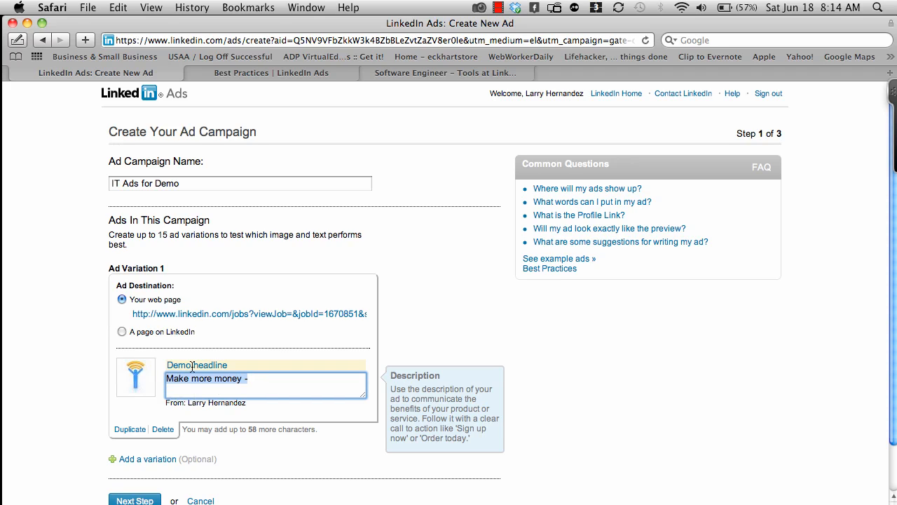
{"action": "type", "text": "Lokki"}
{"action": "key", "text": "BackSpace"}
{"action": "key", "text": "BackSpace"}
{"action": "key", "text": "BackSpace"}
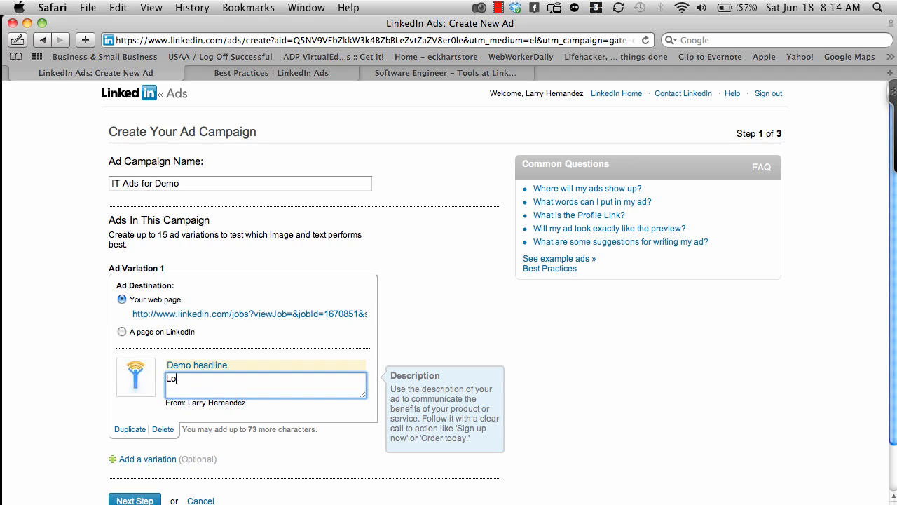
{"action": "key", "text": "BackSpace"}
{"action": "type", "text": "ooking expert PHP developer"}
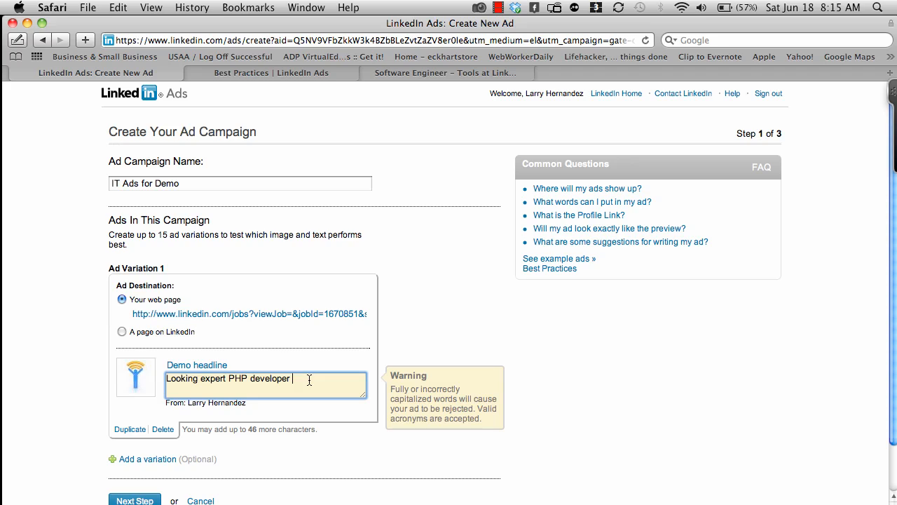
{"action": "key", "text": "BackSpace"}
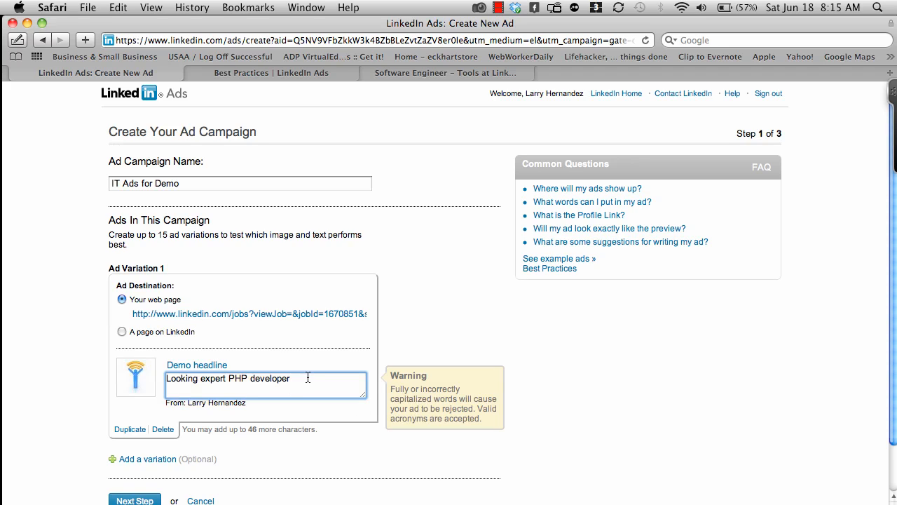
Step: Check the description of Ad Variation 1 and continue to the campaign's targeting step
{"action": "scroll", "coordinate": [307, 378], "scroll_direction": "down", "scroll_amount": 1}
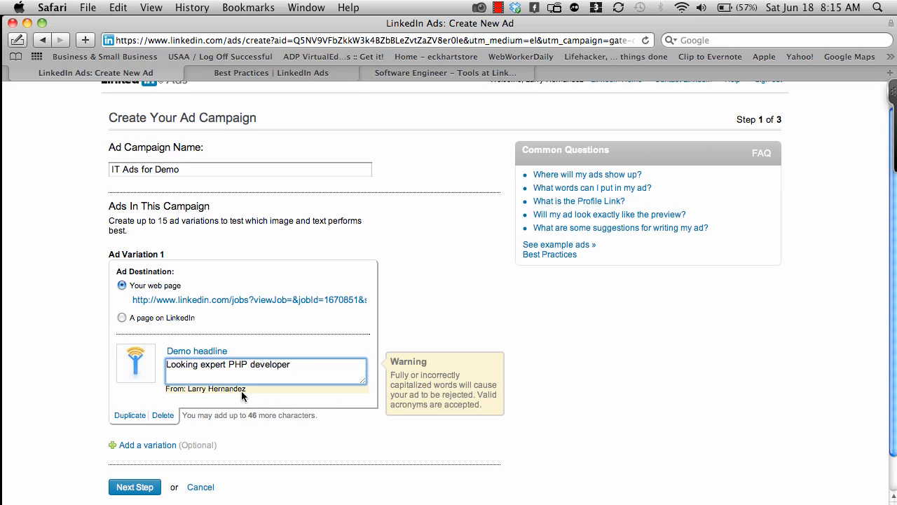
{"action": "left_click", "coordinate": [90, 390]}
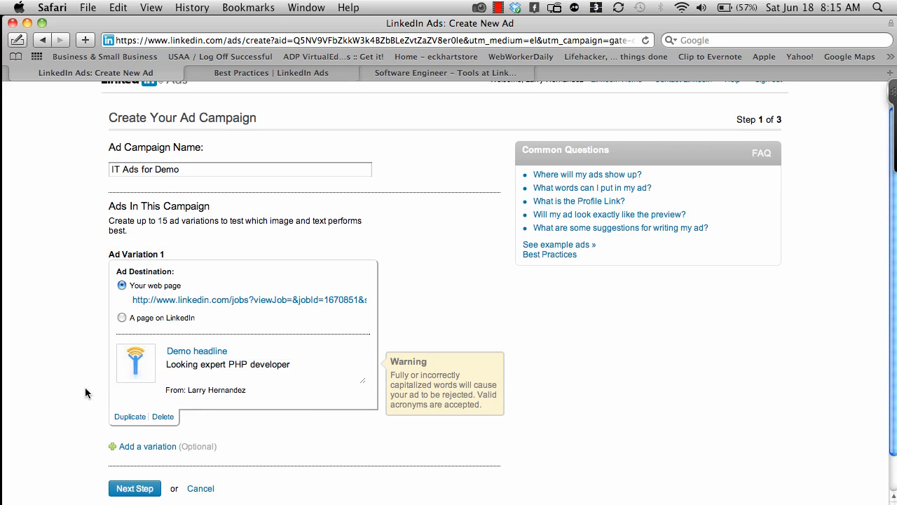
{"action": "left_click", "coordinate": [259, 369]}
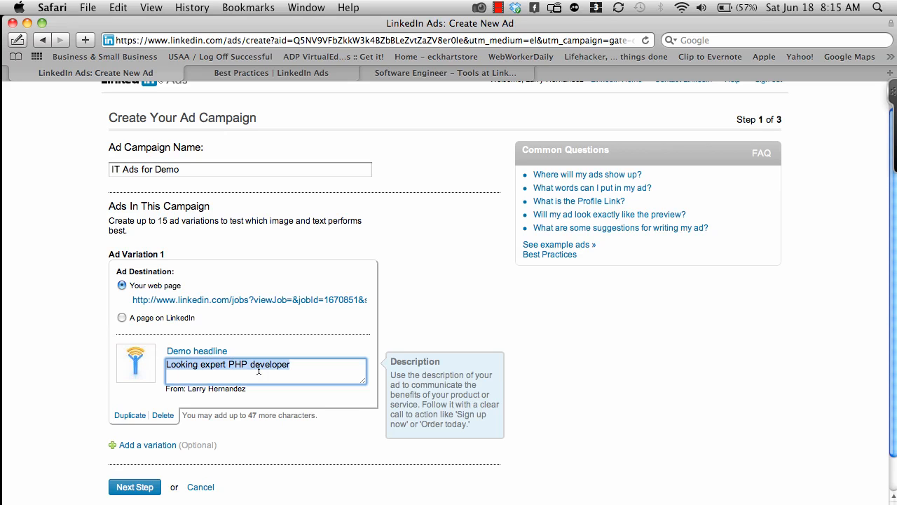
{"action": "left_click", "coordinate": [297, 367]}
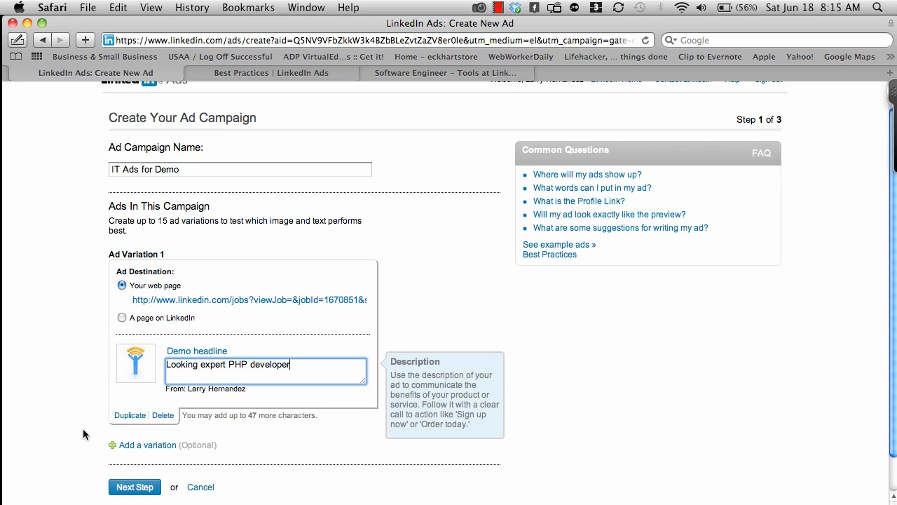
{"action": "scroll", "coordinate": [78, 432], "scroll_direction": "down", "scroll_amount": 1}
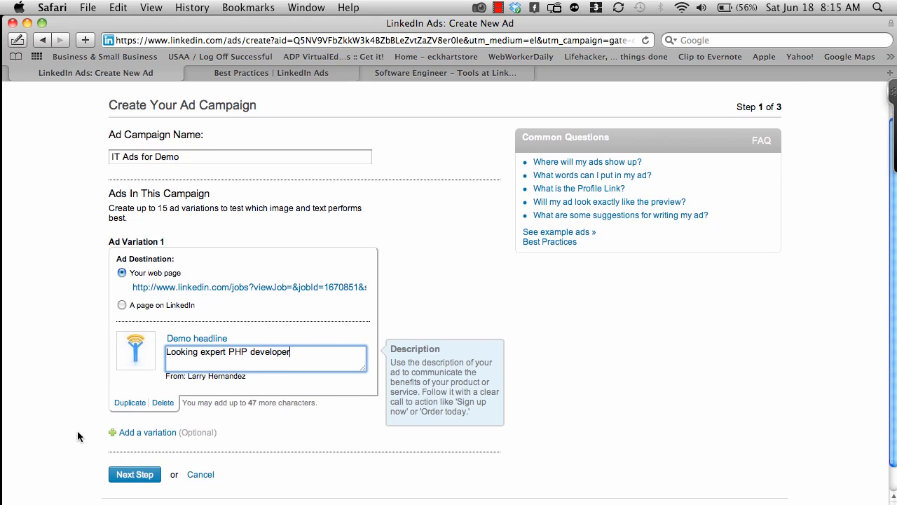
{"action": "left_click", "coordinate": [134, 474]}
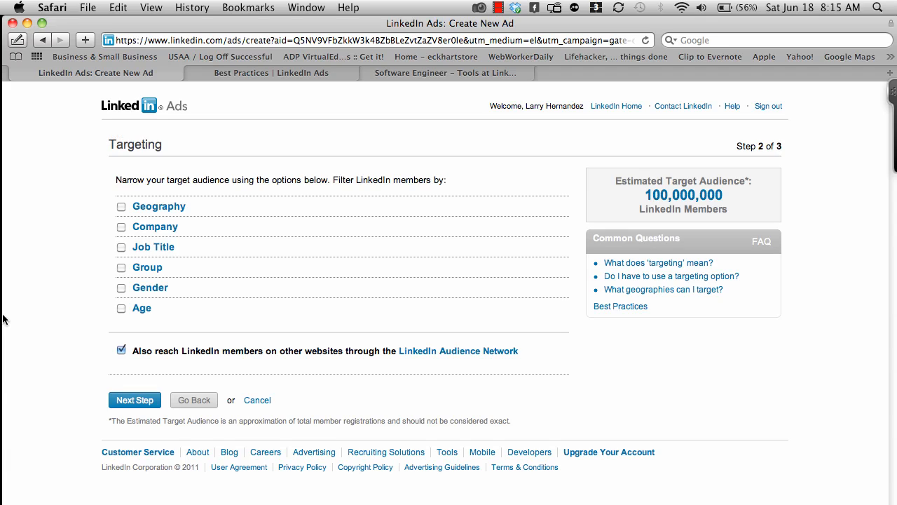
Step: Turn on geography targeting, trying North America as a location and removing it again
{"action": "left_click", "coordinate": [121, 206]}
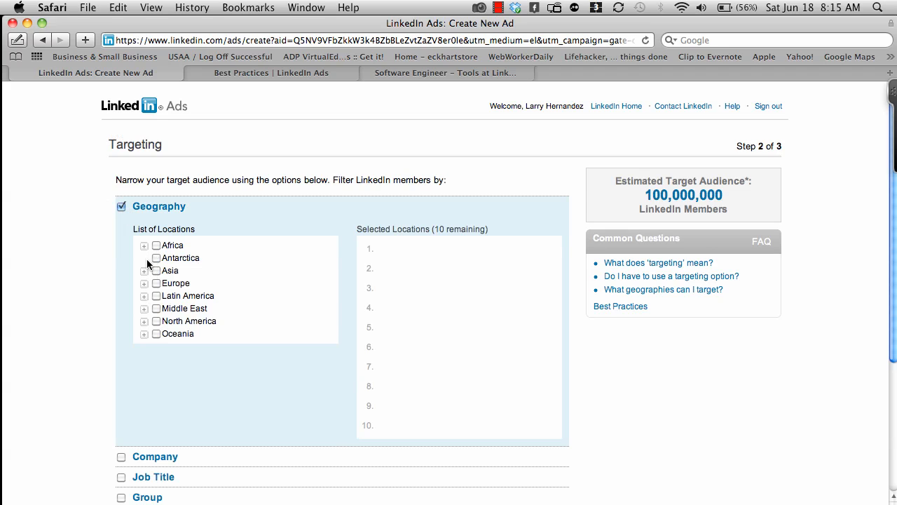
{"action": "left_click", "coordinate": [155, 322]}
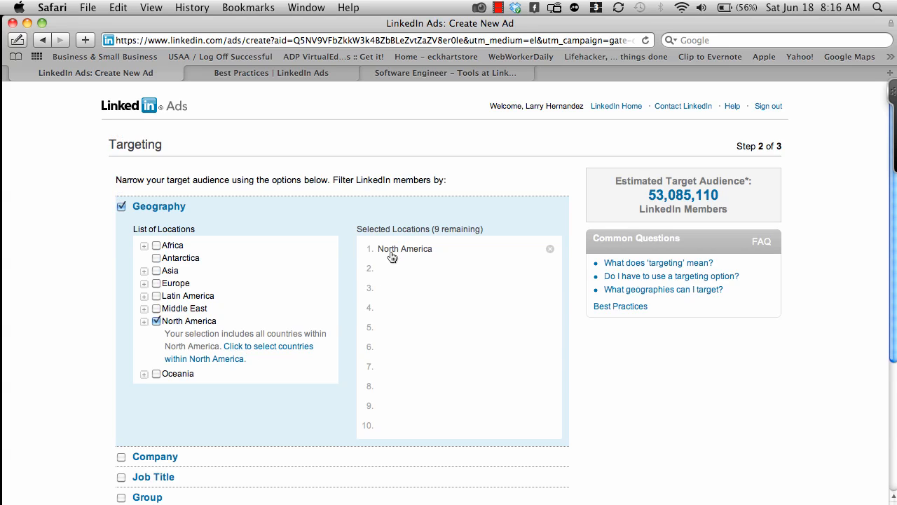
{"action": "scroll", "coordinate": [204, 302], "scroll_direction": "down", "scroll_amount": 1}
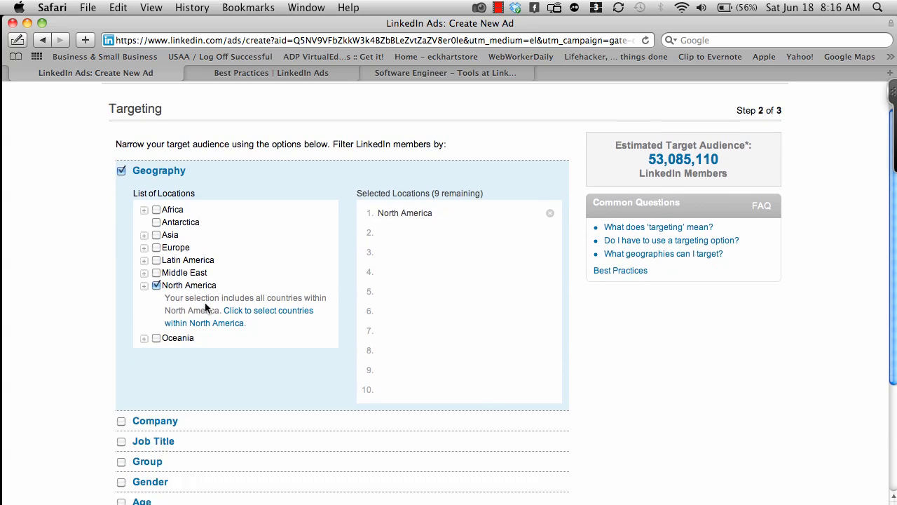
{"action": "left_click", "coordinate": [408, 217]}
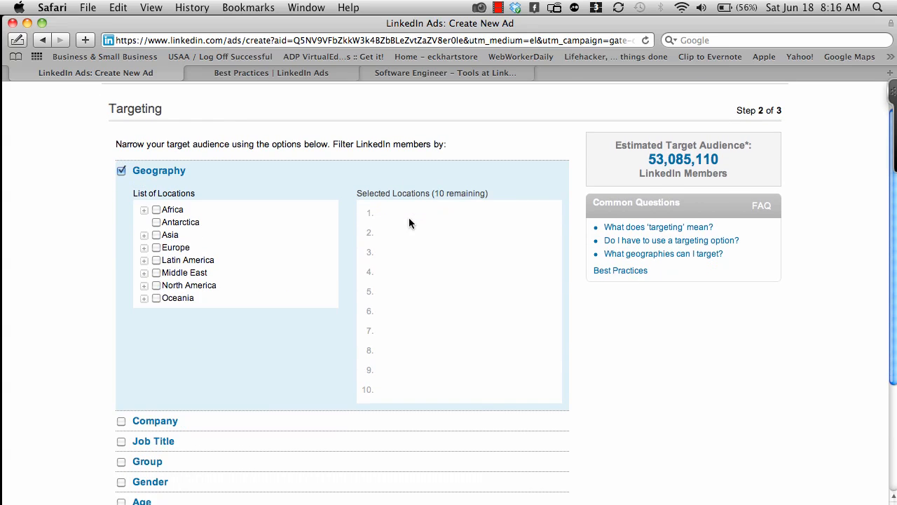
Step: Narrow the location list from North America through the United States to the regional areas within Illinois
{"action": "left_click", "coordinate": [145, 285]}
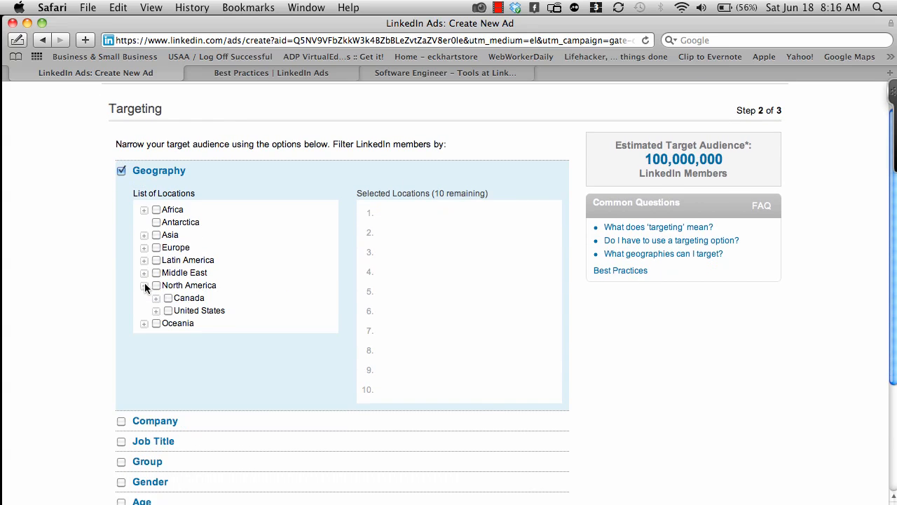
{"action": "left_click", "coordinate": [169, 310]}
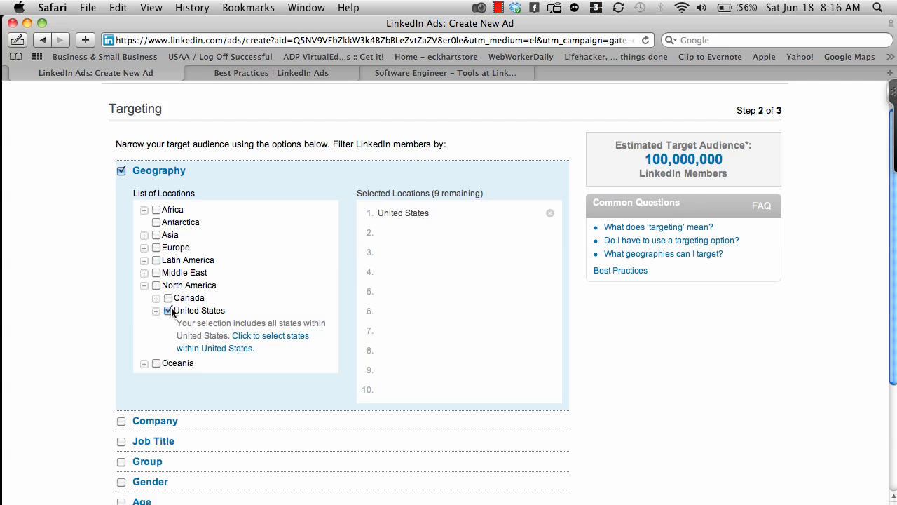
{"action": "left_click", "coordinate": [255, 335]}
{"action": "scroll", "coordinate": [255, 336], "scroll_direction": "down", "scroll_amount": 1}
{"action": "scroll", "coordinate": [255, 335], "scroll_direction": "down", "scroll_amount": 5}
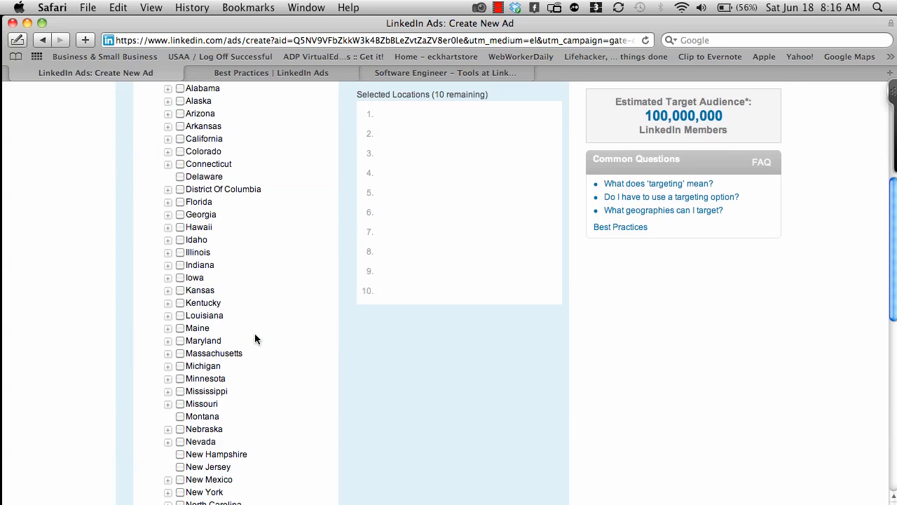
{"action": "left_click", "coordinate": [180, 252]}
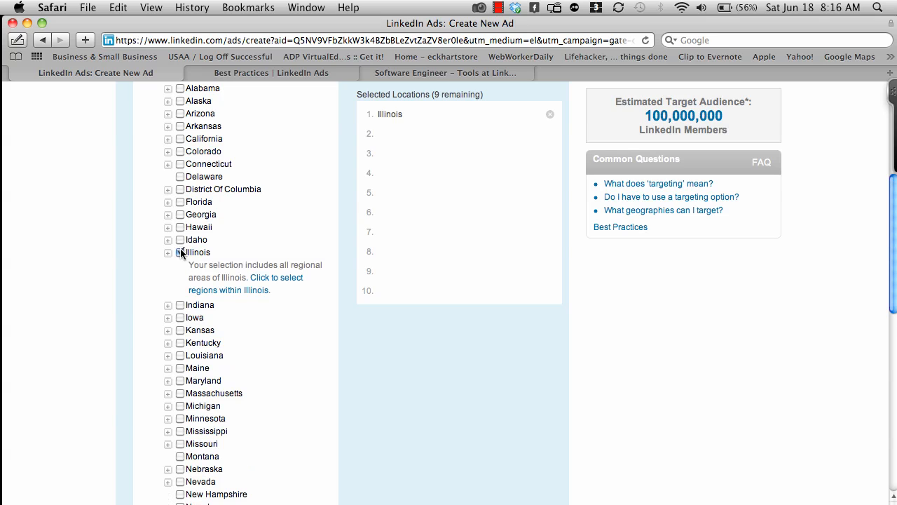
{"action": "left_click", "coordinate": [265, 288]}
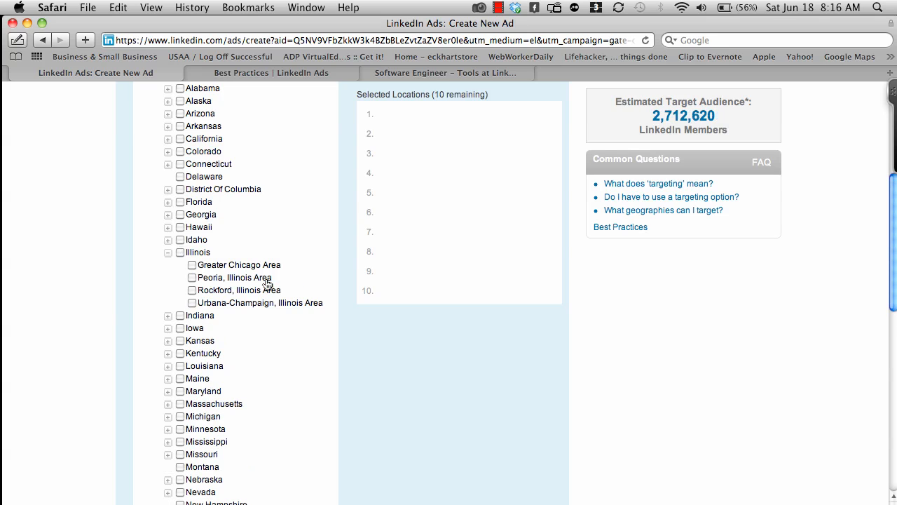
Step: Add the Peoria, Rockford, Urbana-Champaign and Greater Chicago areas of Illinois to the targeted locations
{"action": "left_click", "coordinate": [192, 277]}
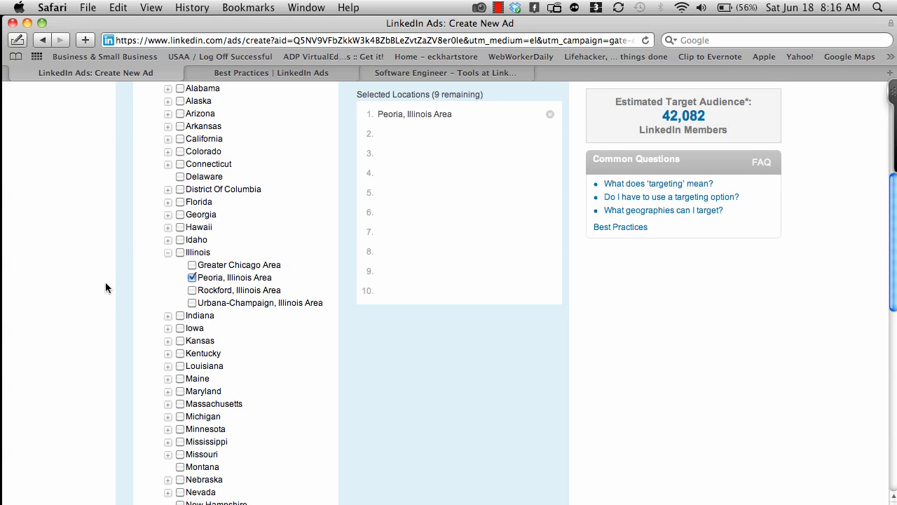
{"action": "scroll", "coordinate": [105, 284], "scroll_direction": "down", "scroll_amount": 1}
{"action": "scroll", "coordinate": [105, 284], "scroll_direction": "up", "scroll_amount": 4}
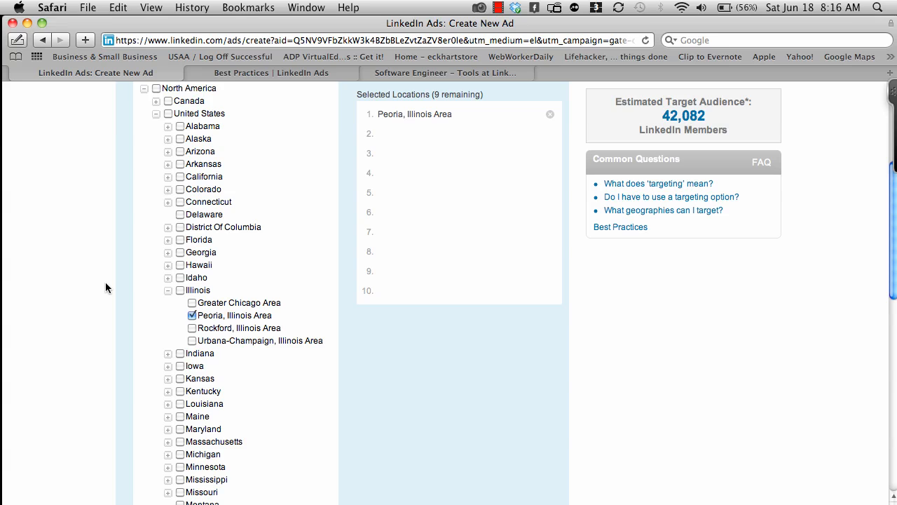
{"action": "left_click", "coordinate": [192, 328]}
{"action": "left_click", "coordinate": [192, 341]}
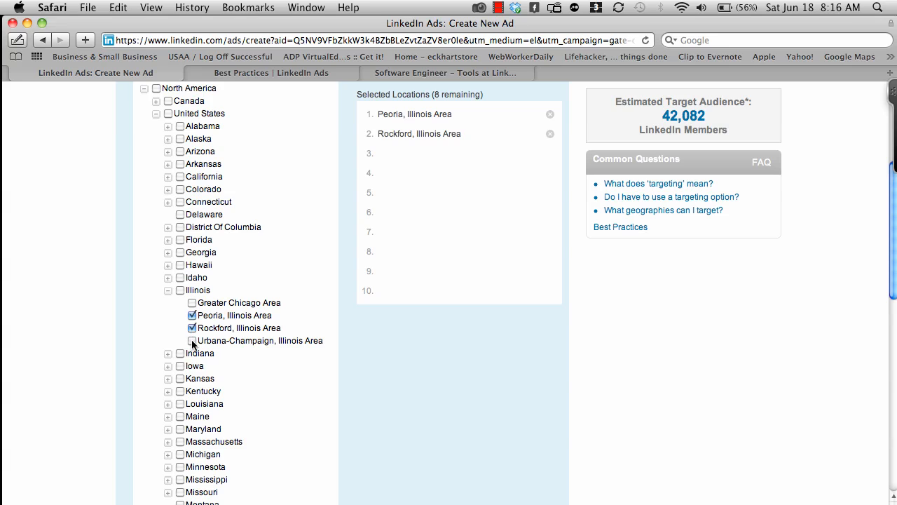
{"action": "left_click", "coordinate": [192, 303]}
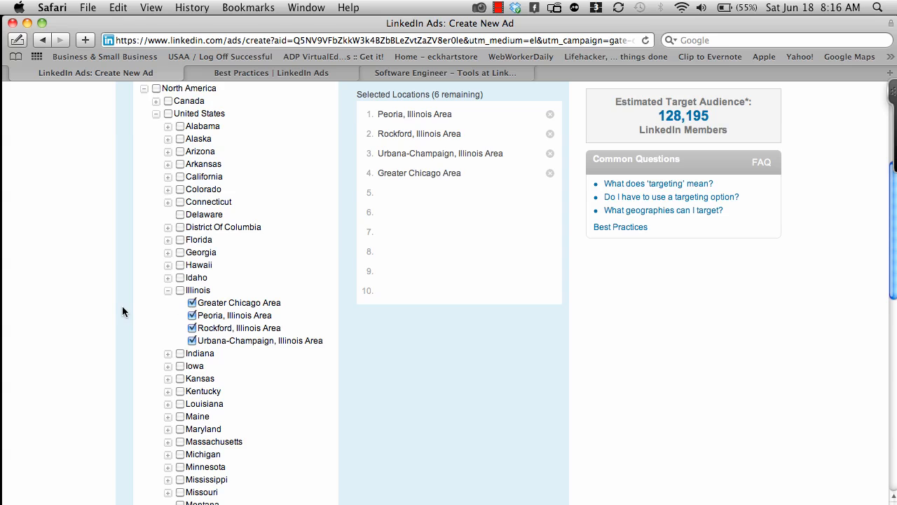
Step: Turn on company targeting to look at its options and turn it off again
{"action": "scroll", "coordinate": [122, 306], "scroll_direction": "down", "scroll_amount": 10}
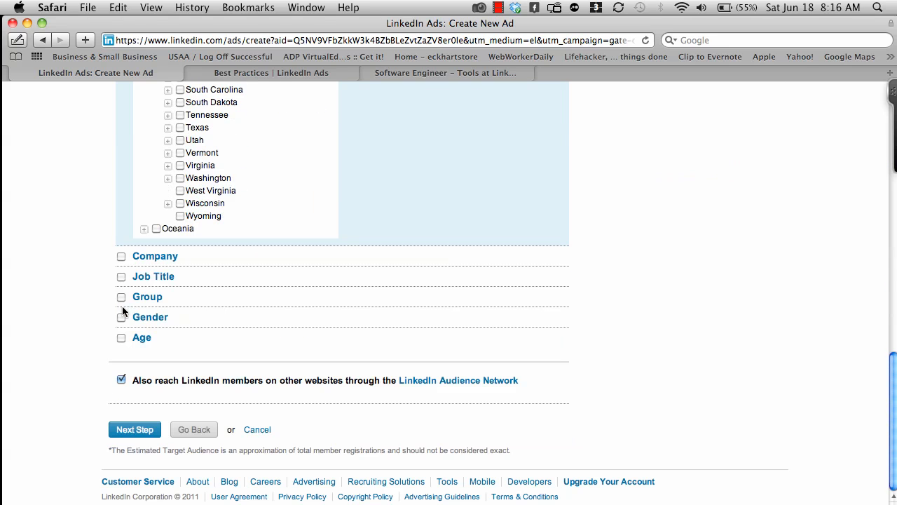
{"action": "left_click", "coordinate": [121, 256]}
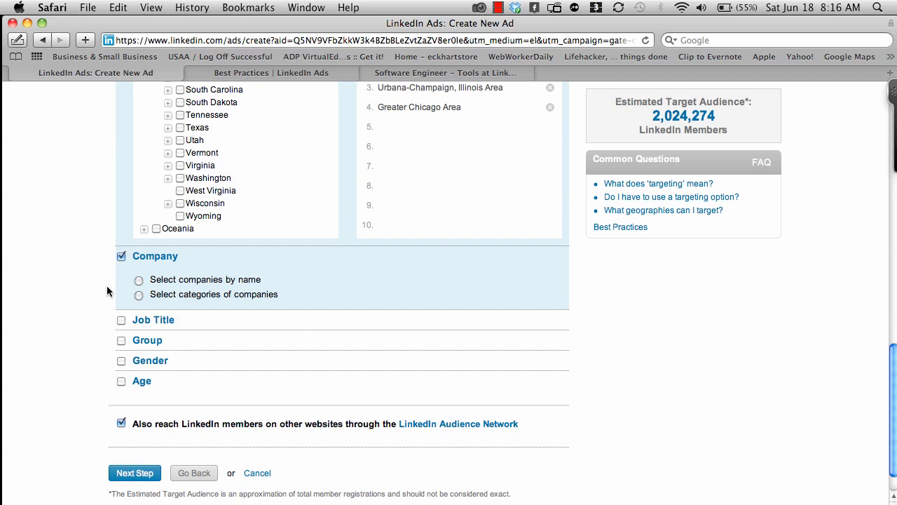
{"action": "scroll", "coordinate": [107, 287], "scroll_direction": "up", "scroll_amount": 2}
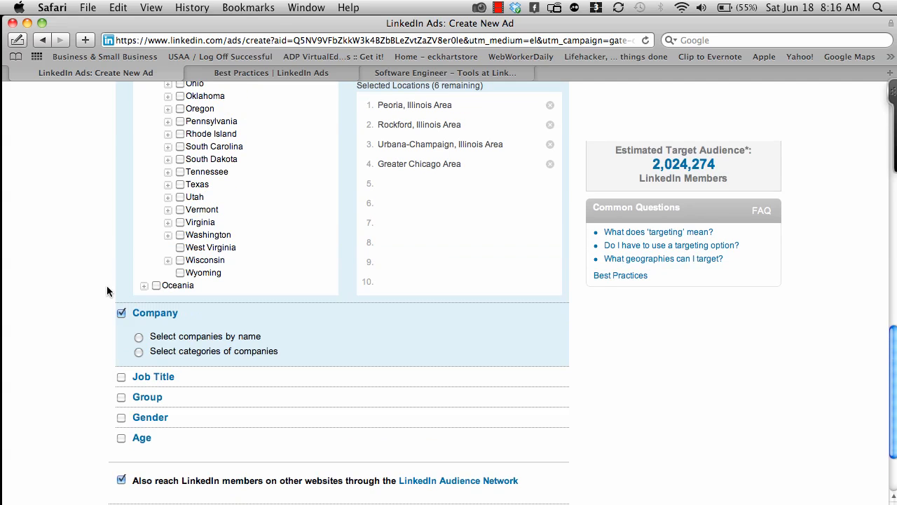
{"action": "scroll", "coordinate": [108, 287], "scroll_direction": "down", "scroll_amount": 1}
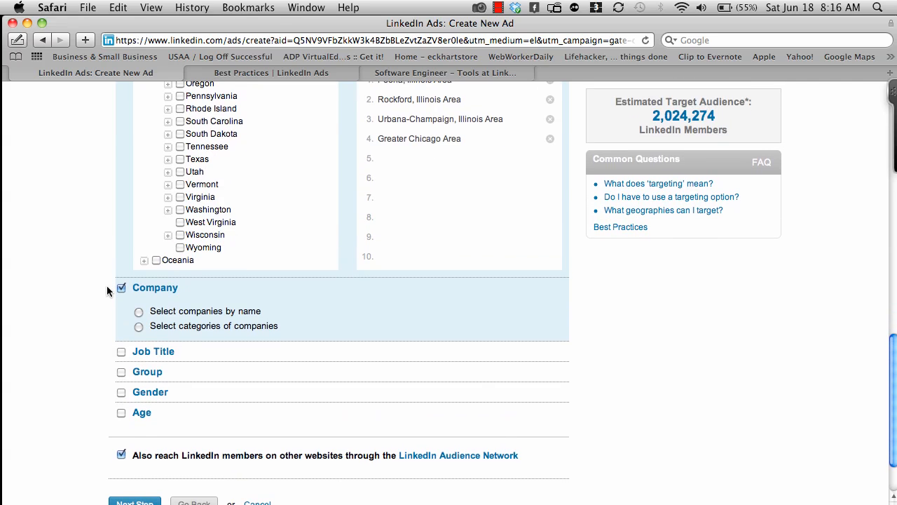
{"action": "left_click", "coordinate": [120, 287]}
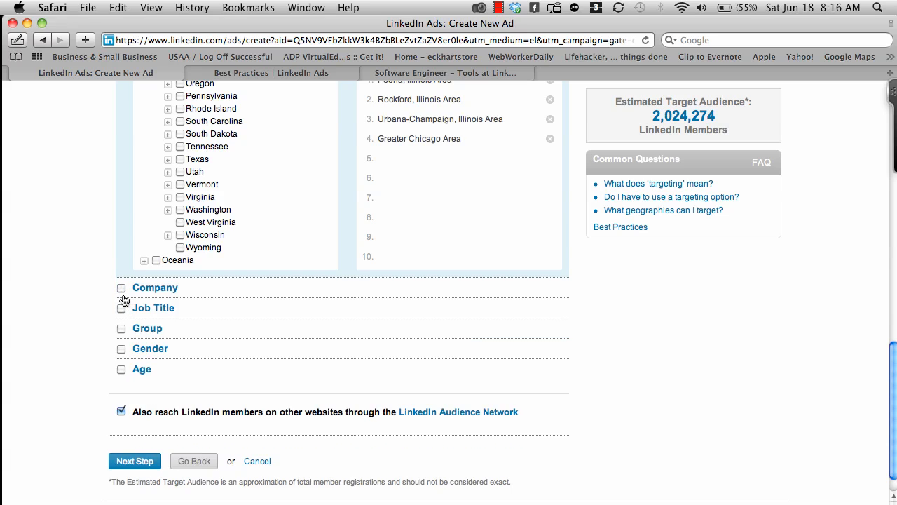
Step: Turn on job title targeting and choose to target specific job titles
{"action": "left_click", "coordinate": [121, 308]}
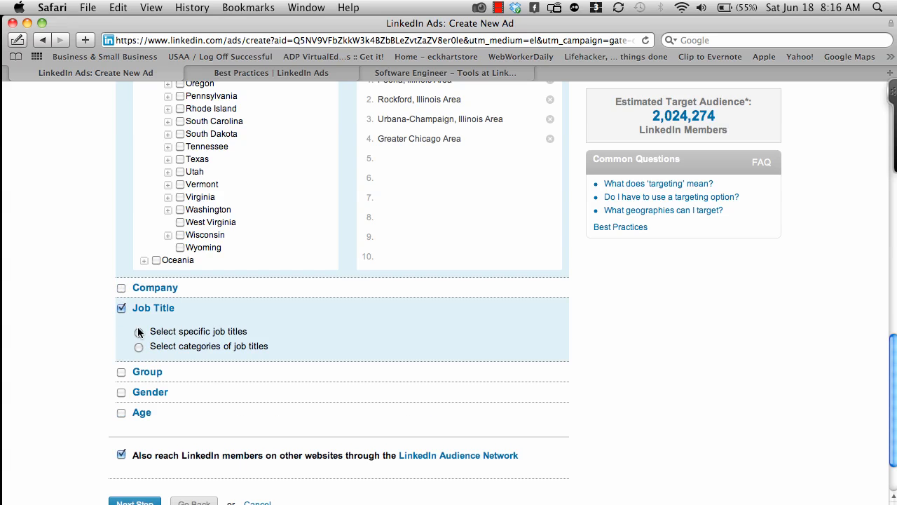
{"action": "left_click", "coordinate": [139, 332]}
{"action": "left_click", "coordinate": [163, 351]}
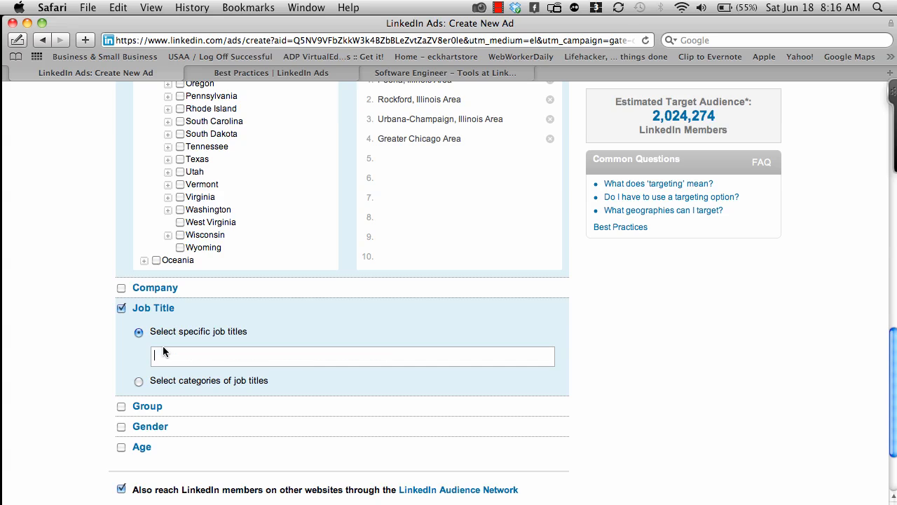
Step: Add PHP Developer and the similar title Senior PHP Developer to the targeted job titles
{"action": "type", "text": "pHO"}
{"action": "key", "text": "BackSpace"}
{"action": "type", "text": "p"}
{"action": "key", "text": "BackSpace"}
{"action": "key", "text": "BackSpace"}
{"action": "key", "text": "BackSpace"}
{"action": "type", "text": "PHP"}
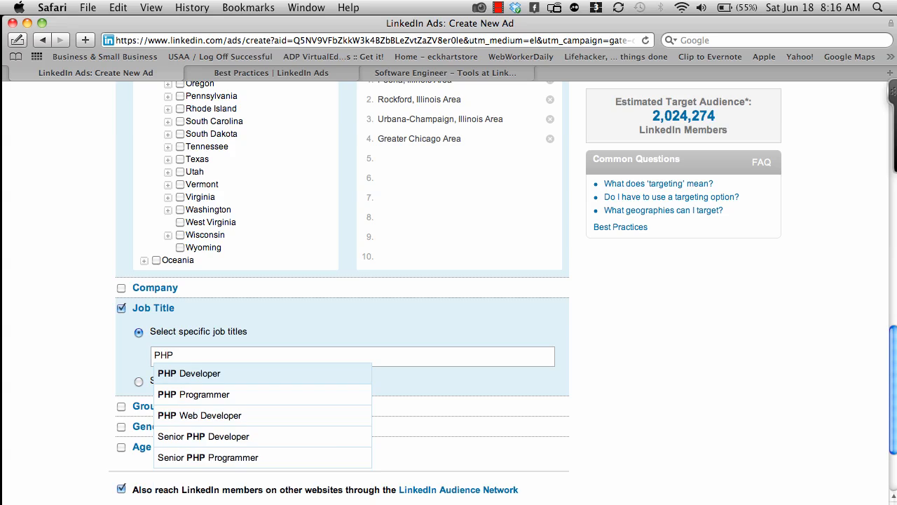
{"action": "left_click", "coordinate": [179, 372]}
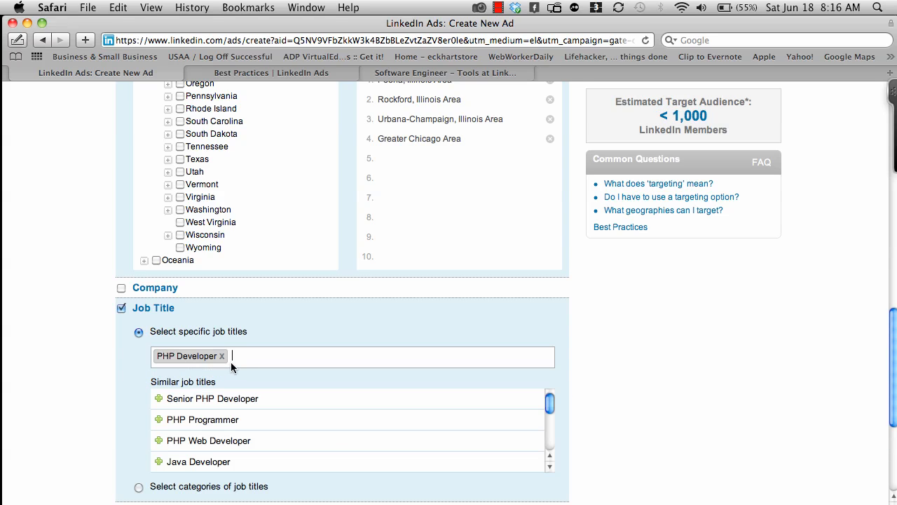
{"action": "left_click", "coordinate": [220, 401]}
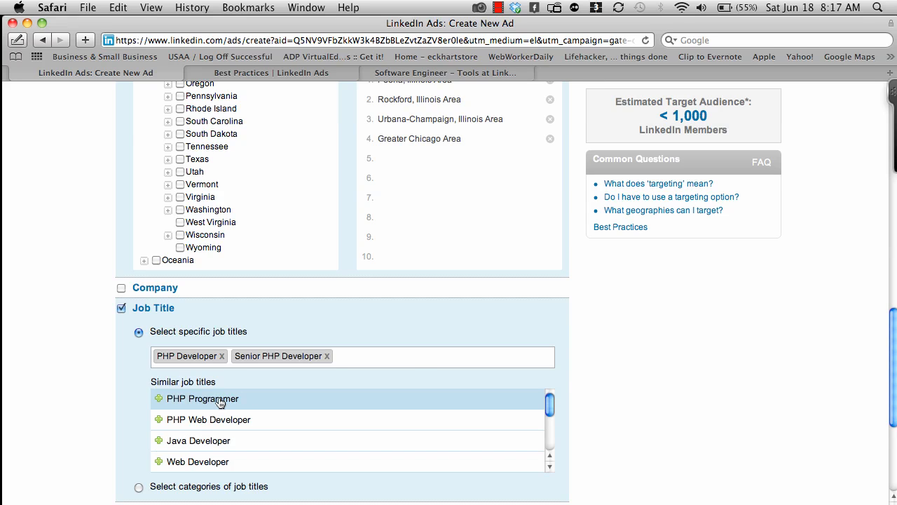
Step: Add the similar title PHP Programmer to the targeted job titles and review the selected locations
{"action": "left_click", "coordinate": [220, 400]}
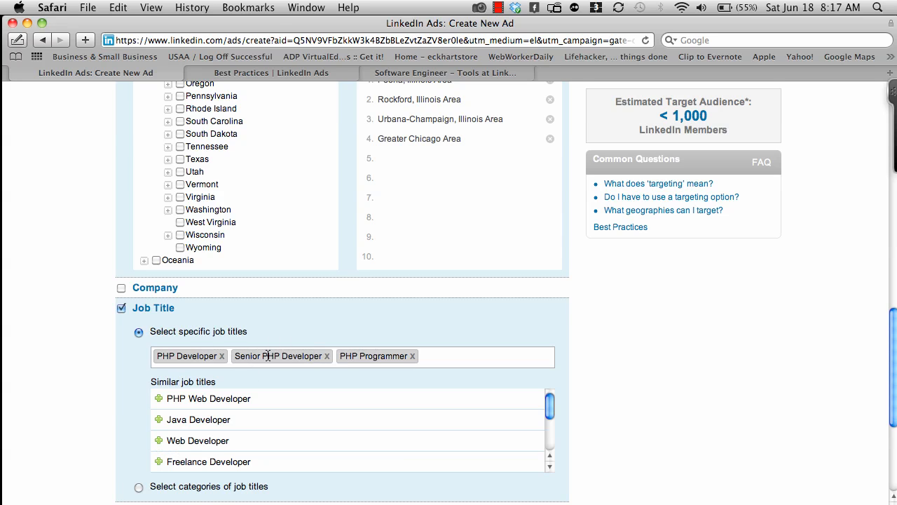
{"action": "scroll", "coordinate": [267, 336], "scroll_direction": "up", "scroll_amount": 5}
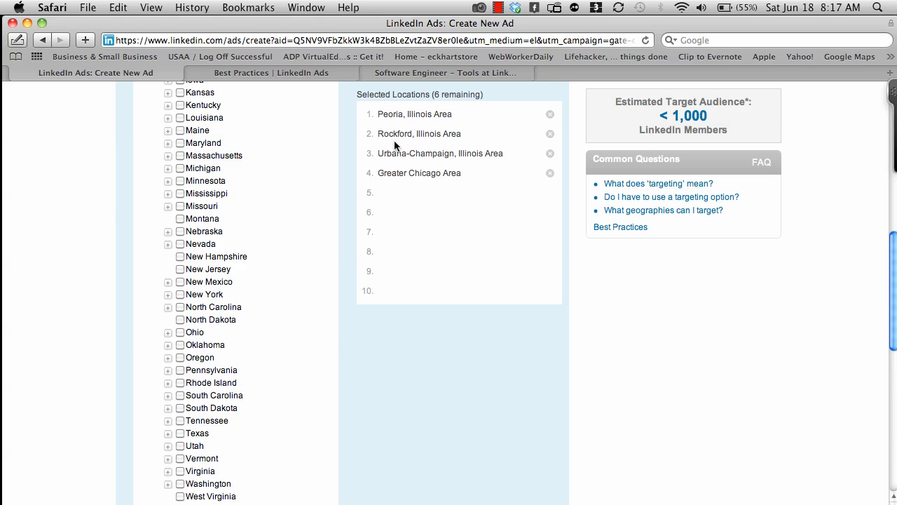
{"action": "scroll", "coordinate": [54, 319], "scroll_direction": "down", "scroll_amount": 7}
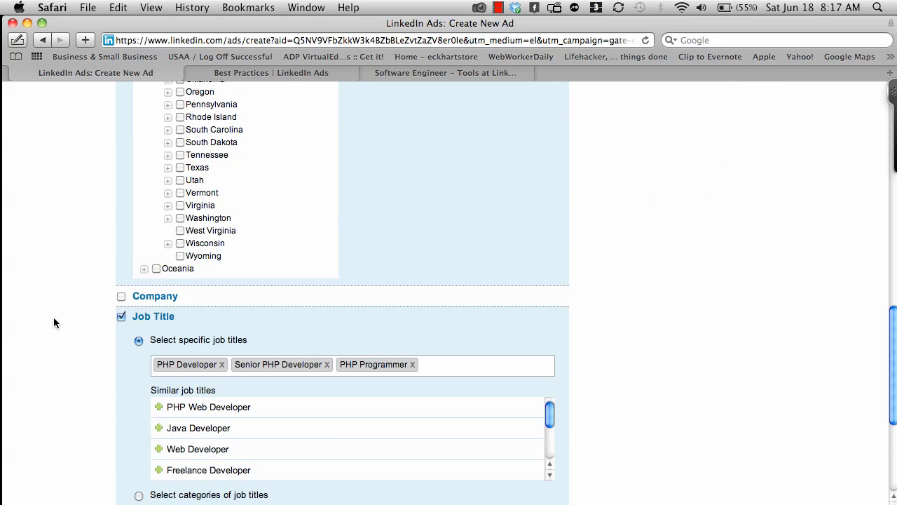
Step: Turn on group targeting, search the groups for "php", and turn group targeting off again
{"action": "scroll", "coordinate": [54, 319], "scroll_direction": "down", "scroll_amount": 2}
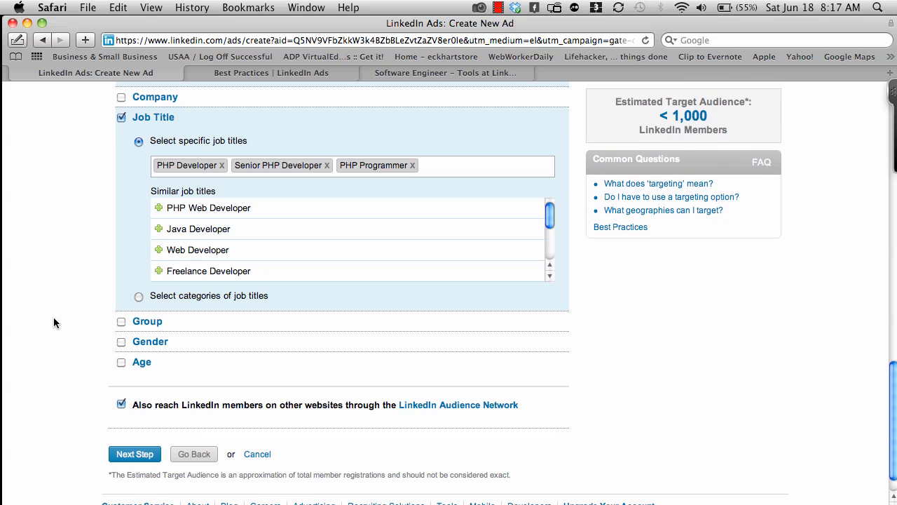
{"action": "left_click", "coordinate": [122, 321]}
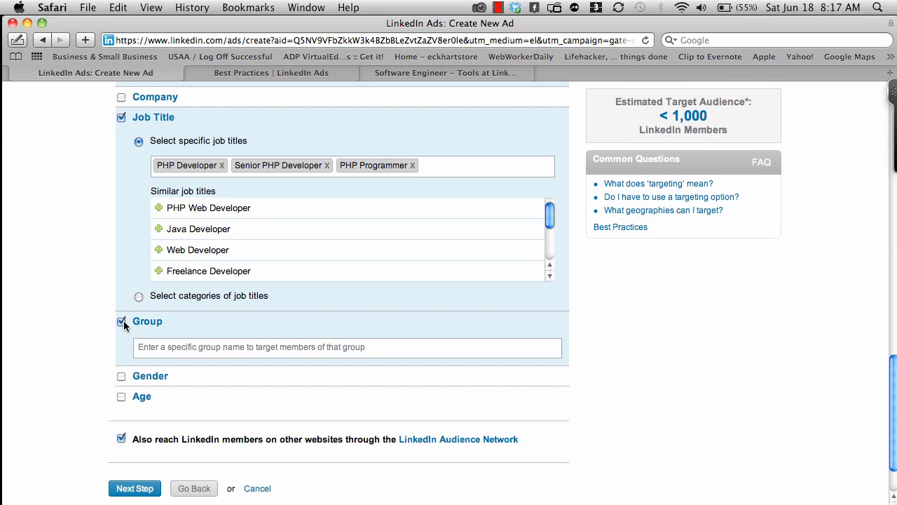
{"action": "left_click", "coordinate": [163, 351]}
{"action": "type", "text": "php"}
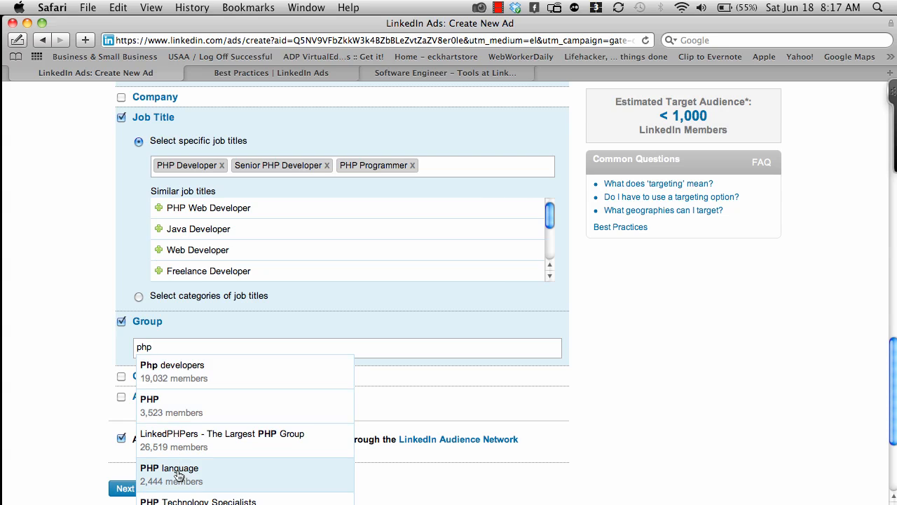
{"action": "left_click", "coordinate": [120, 322]}
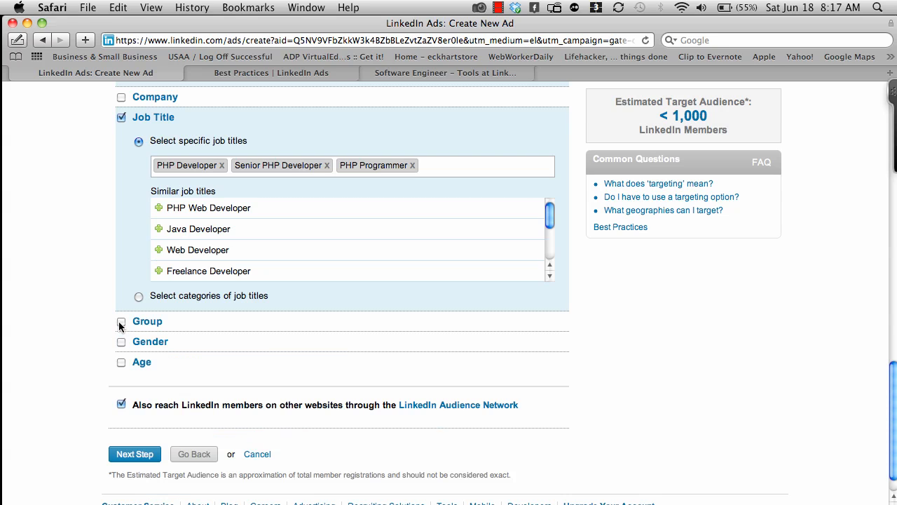
Step: Finish the targeting, continue to the campaign budget and look over the pay-per-click bid and daily budget
{"action": "scroll", "coordinate": [79, 365], "scroll_direction": "down", "scroll_amount": 2}
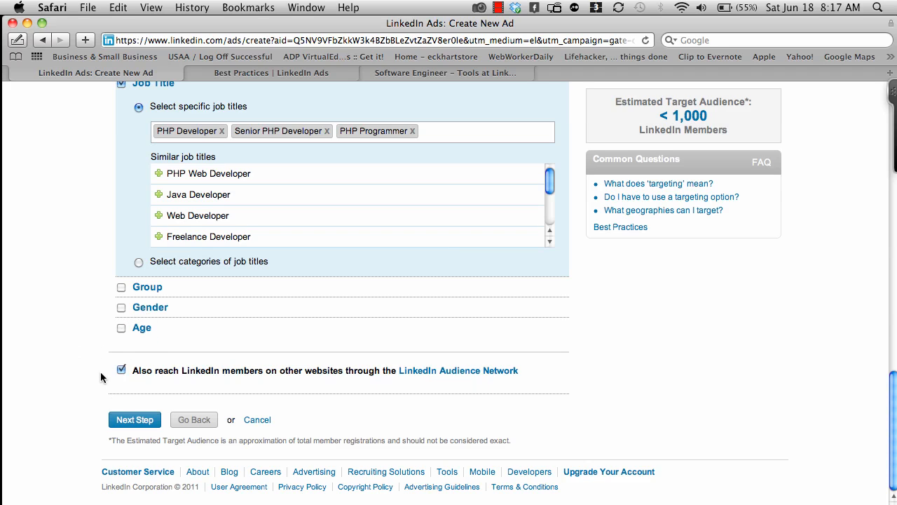
{"action": "left_click", "coordinate": [138, 419]}
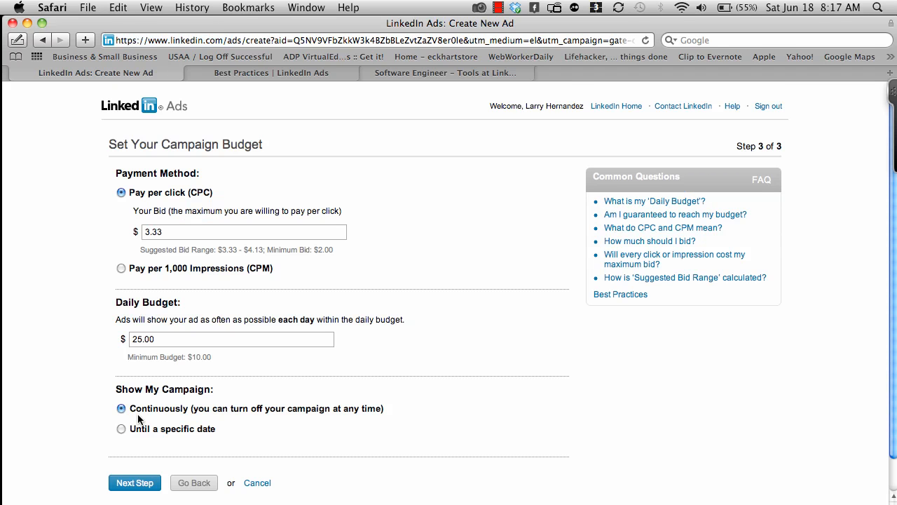
{"action": "left_click", "coordinate": [174, 231]}
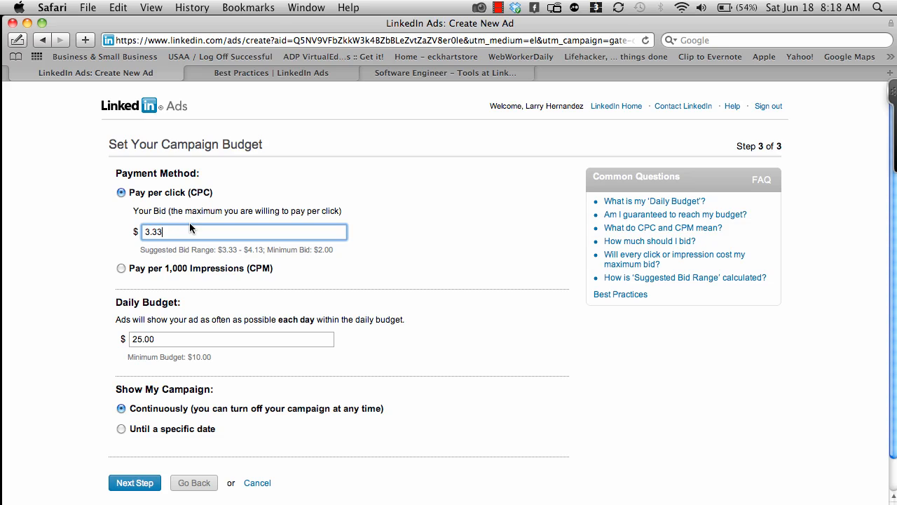
{"action": "left_click", "coordinate": [235, 342]}
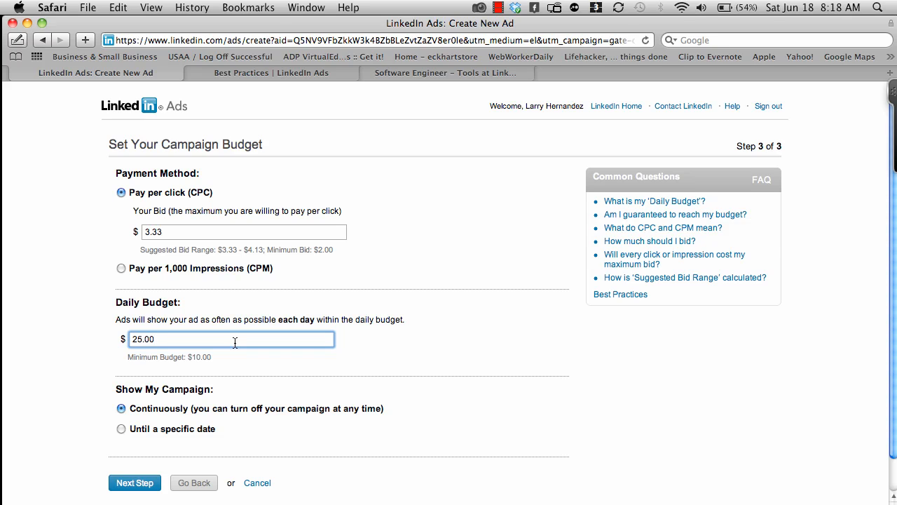
{"action": "left_click", "coordinate": [209, 231]}
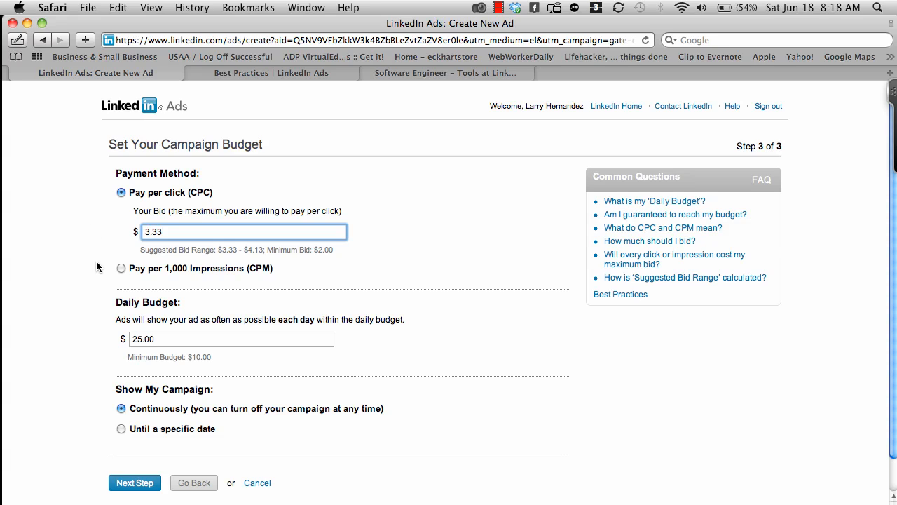
Step: Try showing the campaign only until a specific date and set it back to run continuously
{"action": "left_click", "coordinate": [121, 429]}
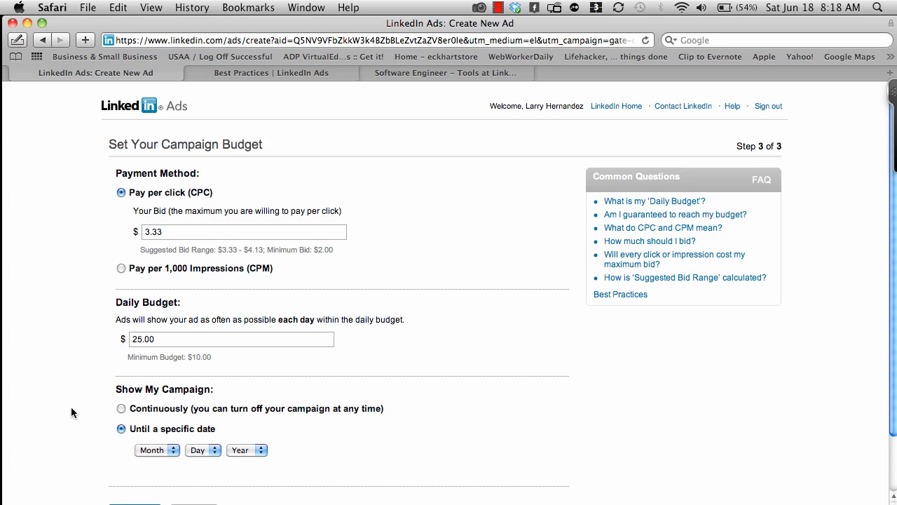
{"action": "scroll", "coordinate": [71, 407], "scroll_direction": "down", "scroll_amount": 1}
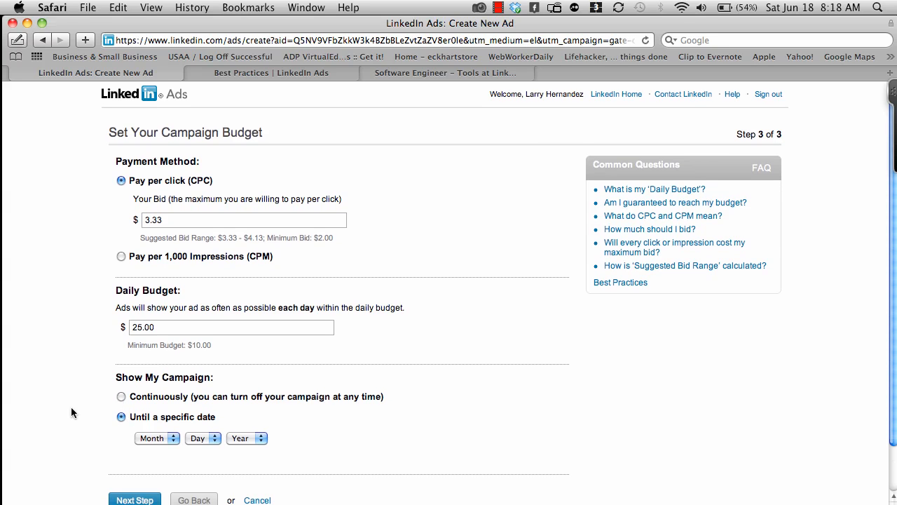
{"action": "left_click", "coordinate": [123, 396]}
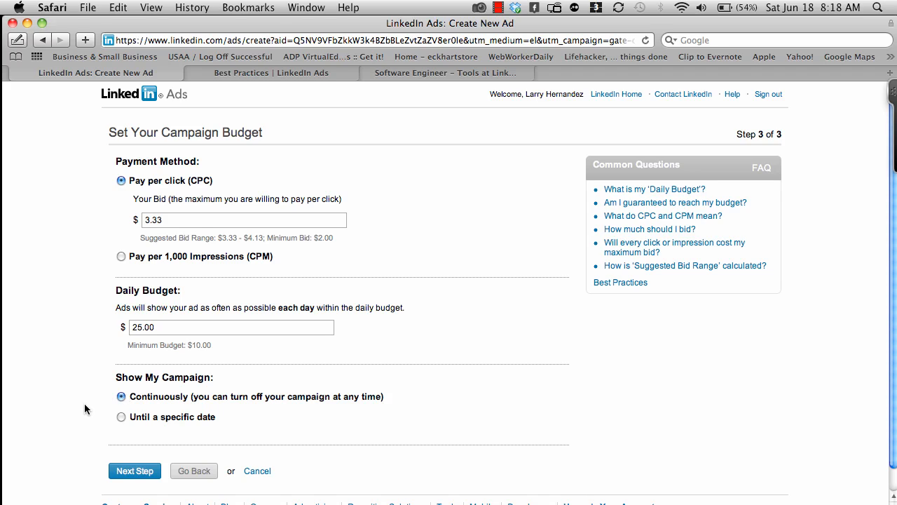
Step: Submit the campaign budget and check the IT Ads for Demo campaign in the campaign summary
{"action": "left_click", "coordinate": [138, 471]}
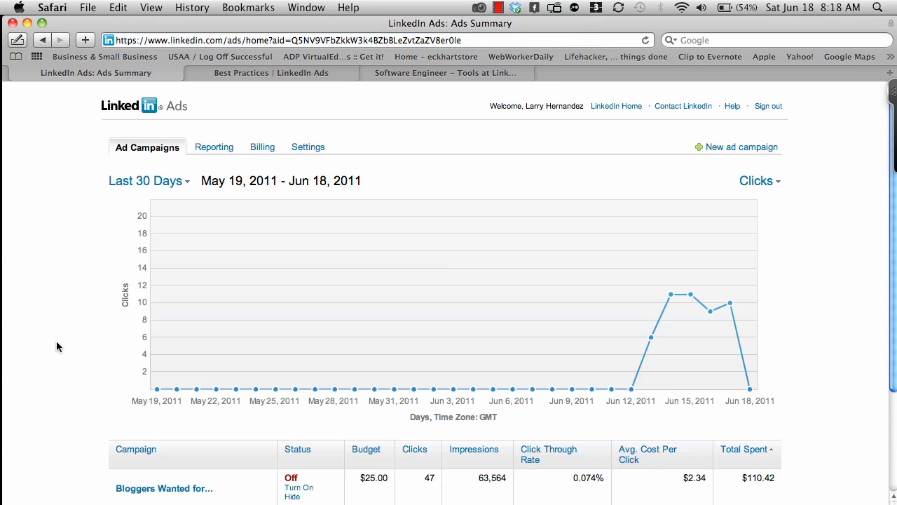
{"action": "scroll", "coordinate": [56, 346], "scroll_direction": "down", "scroll_amount": 3}
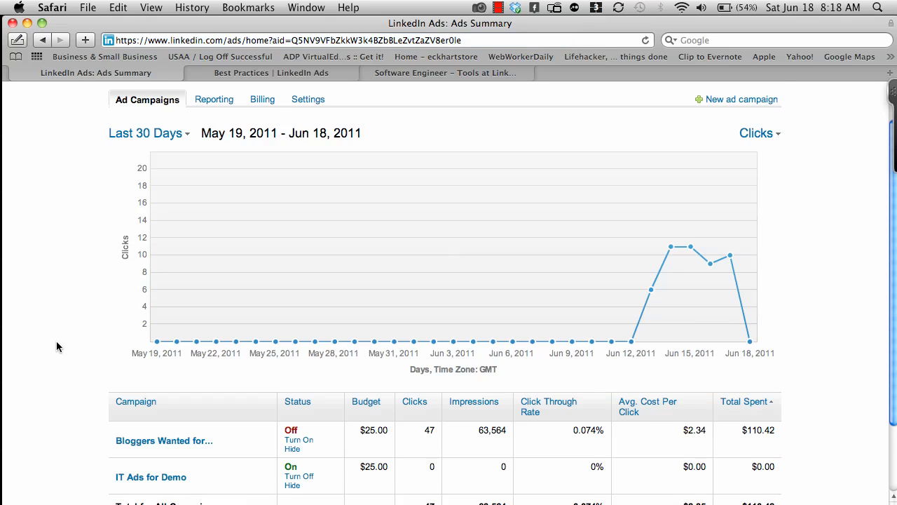
{"action": "scroll", "coordinate": [56, 346], "scroll_direction": "up", "scroll_amount": 3}
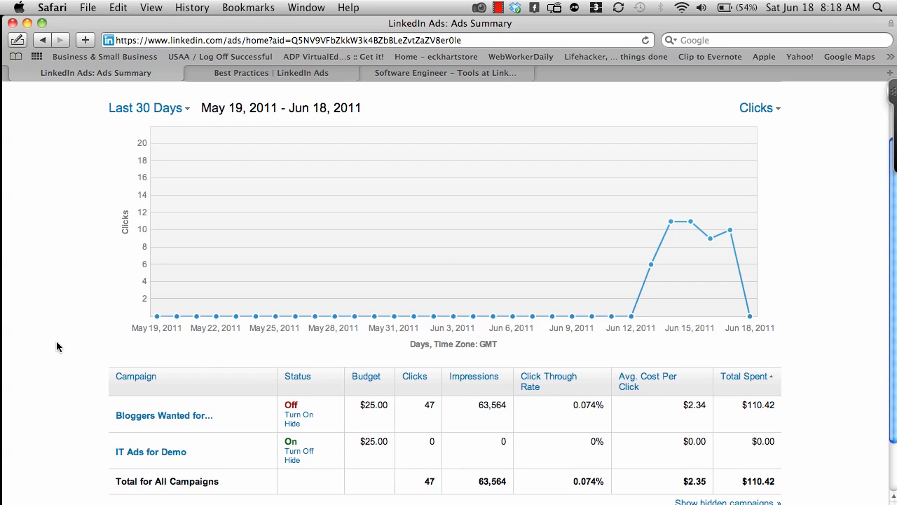
{"action": "scroll", "coordinate": [51, 312], "scroll_direction": "up", "scroll_amount": 1}
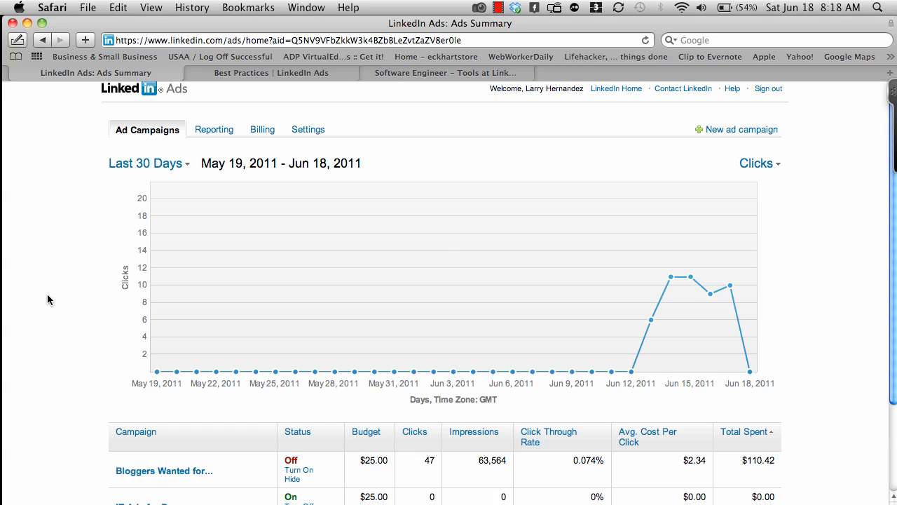
{"action": "scroll", "coordinate": [47, 299], "scroll_direction": "up", "scroll_amount": 1}
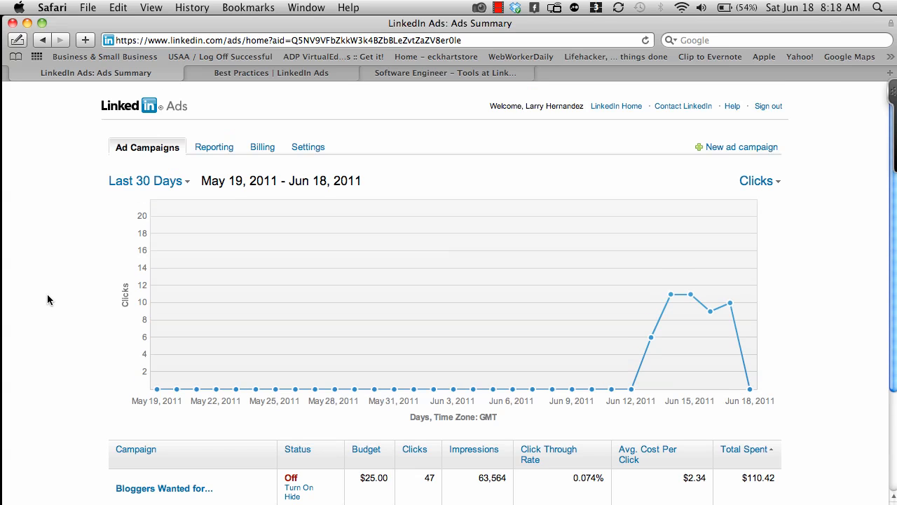
{"action": "left_click", "coordinate": [498, 7]}
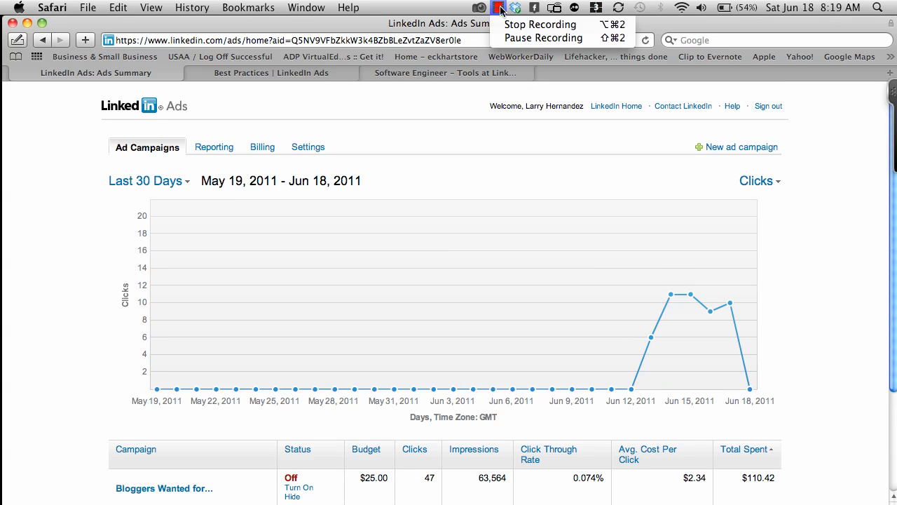